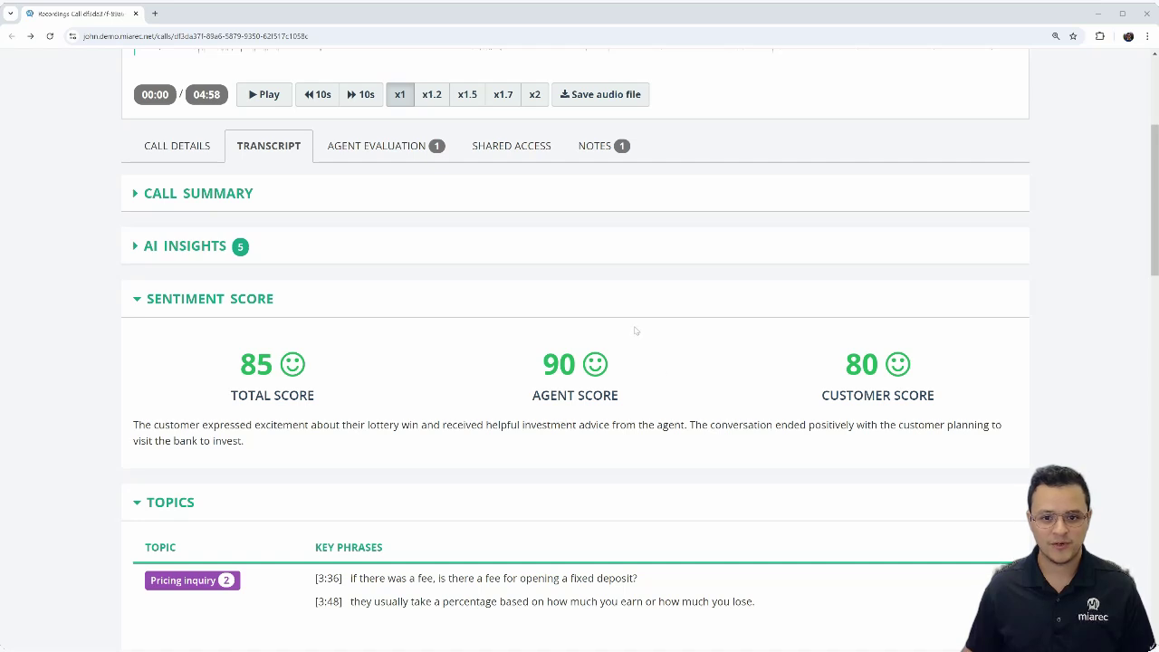
Open the Sentiment Analysis task from the AI Assistant list in the speech analytics administration.
scroll(636, 324, "up", 3)
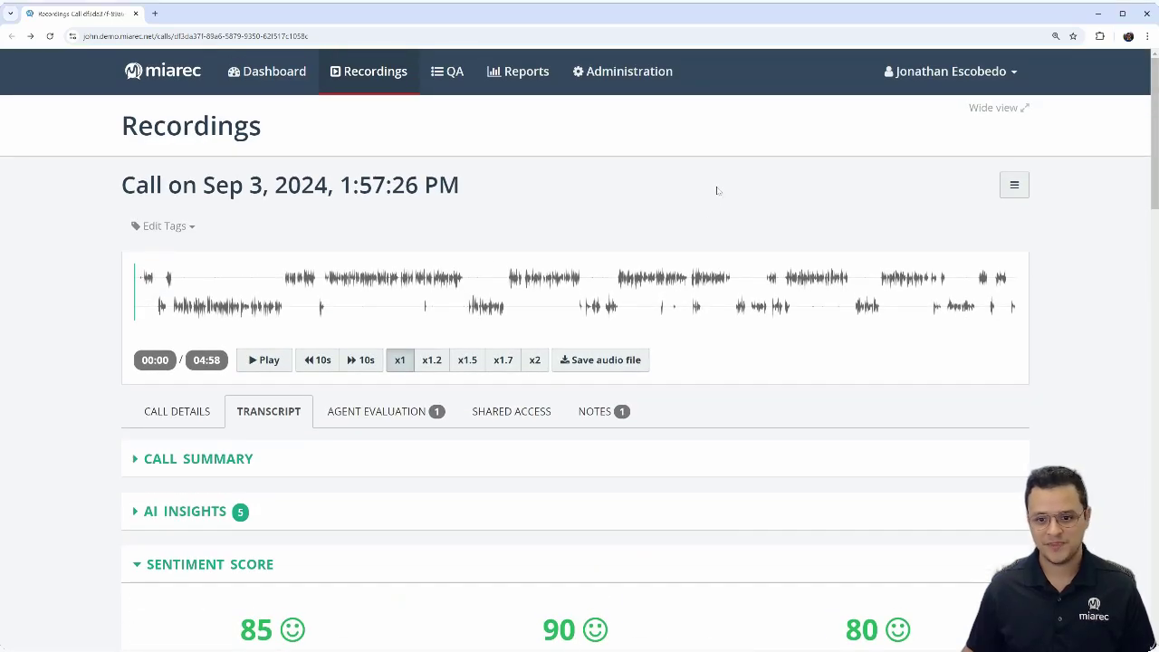
left_click(625, 71)
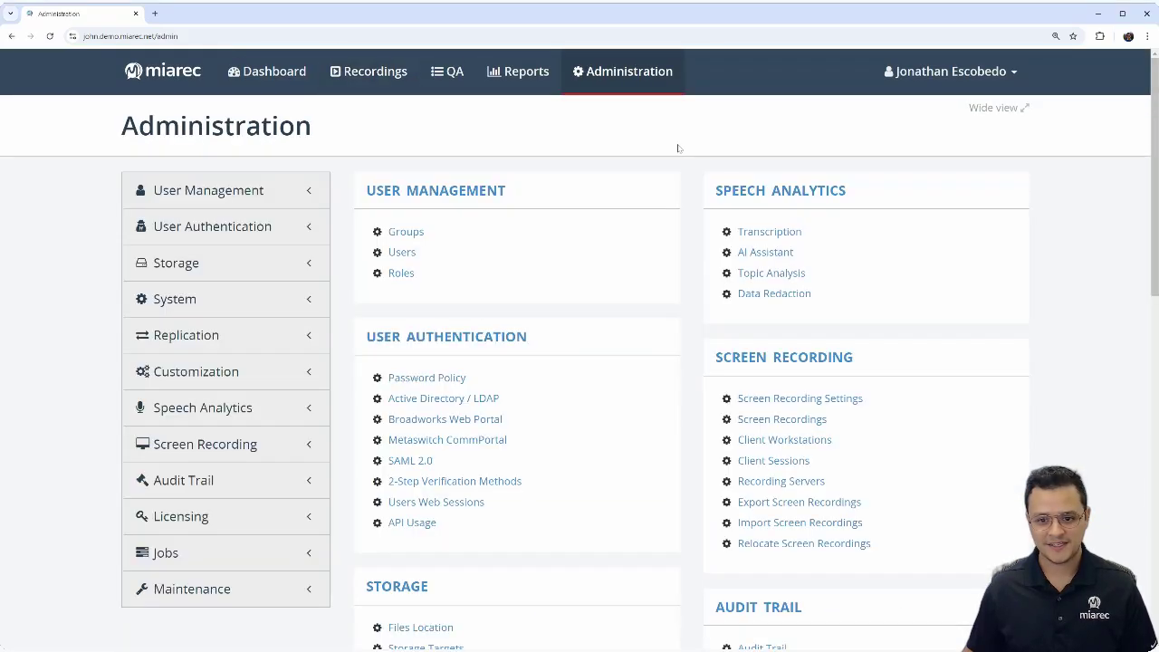
left_click(765, 256)
scroll(515, 372, "down", 4)
scroll(515, 371, "down", 2)
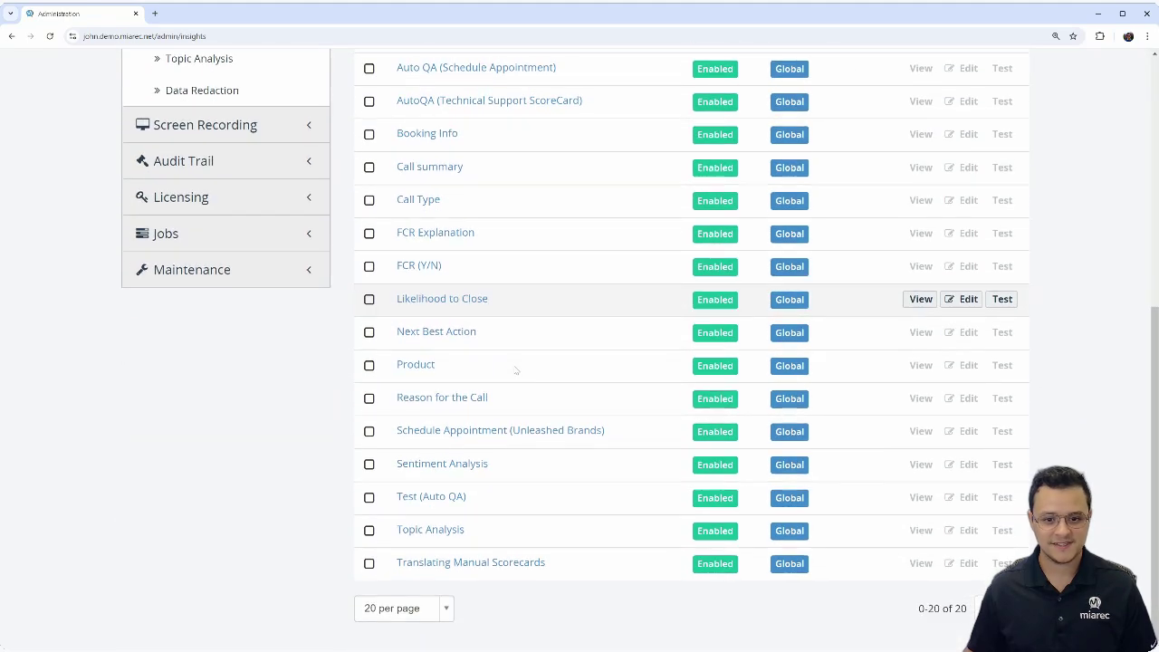
left_click(439, 464)
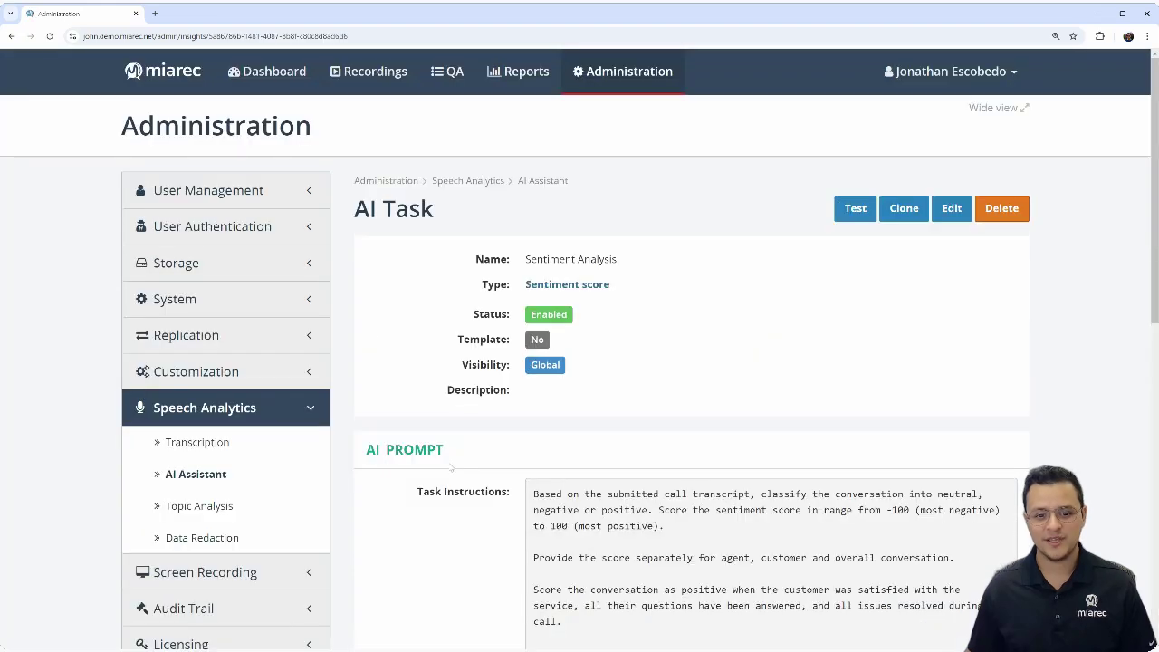
Review the Sentiment Analysis prompt, open the task for editing, and save it to start a prompt test.
scroll(484, 422, "down", 3)
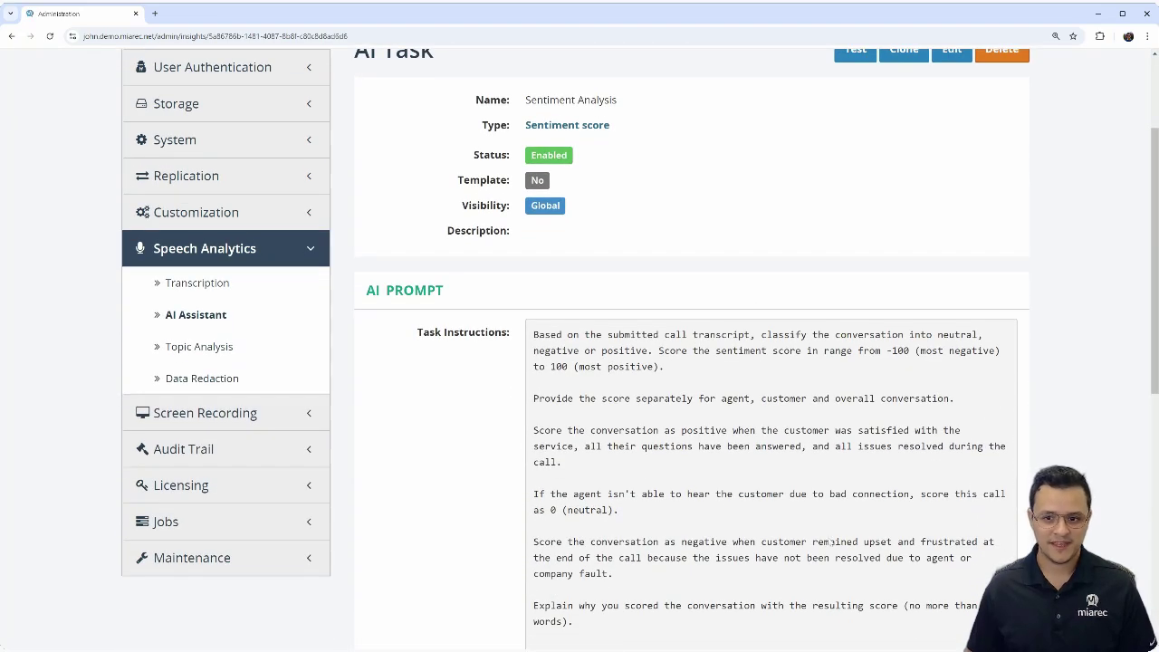
scroll(835, 344, "up", 1)
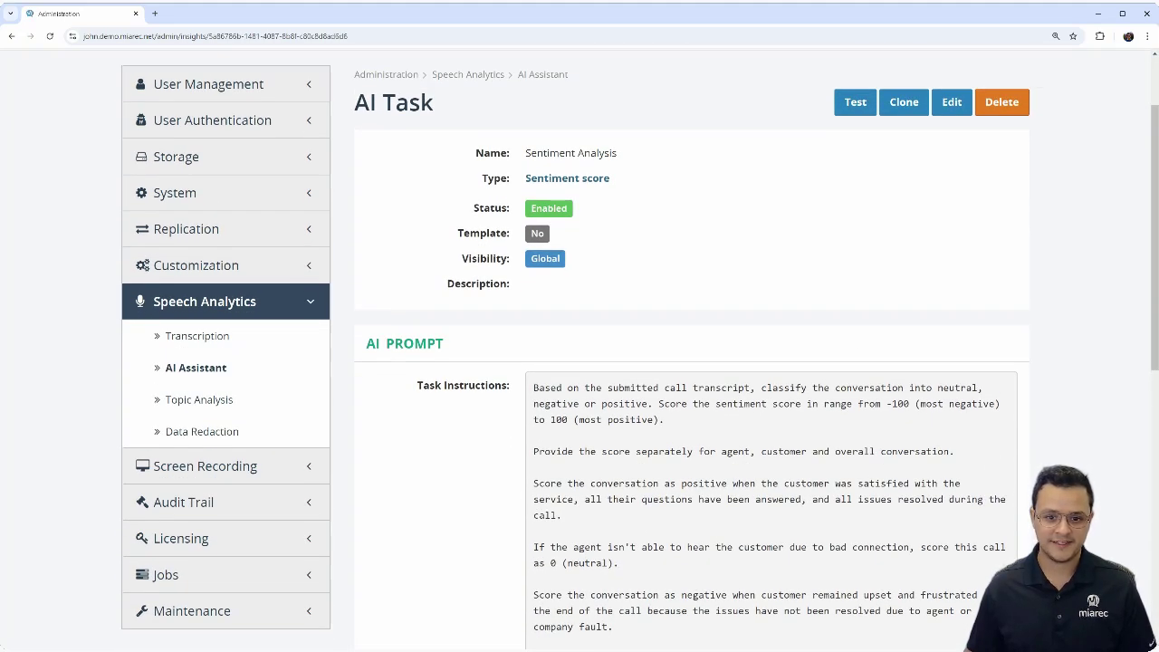
left_click(951, 102)
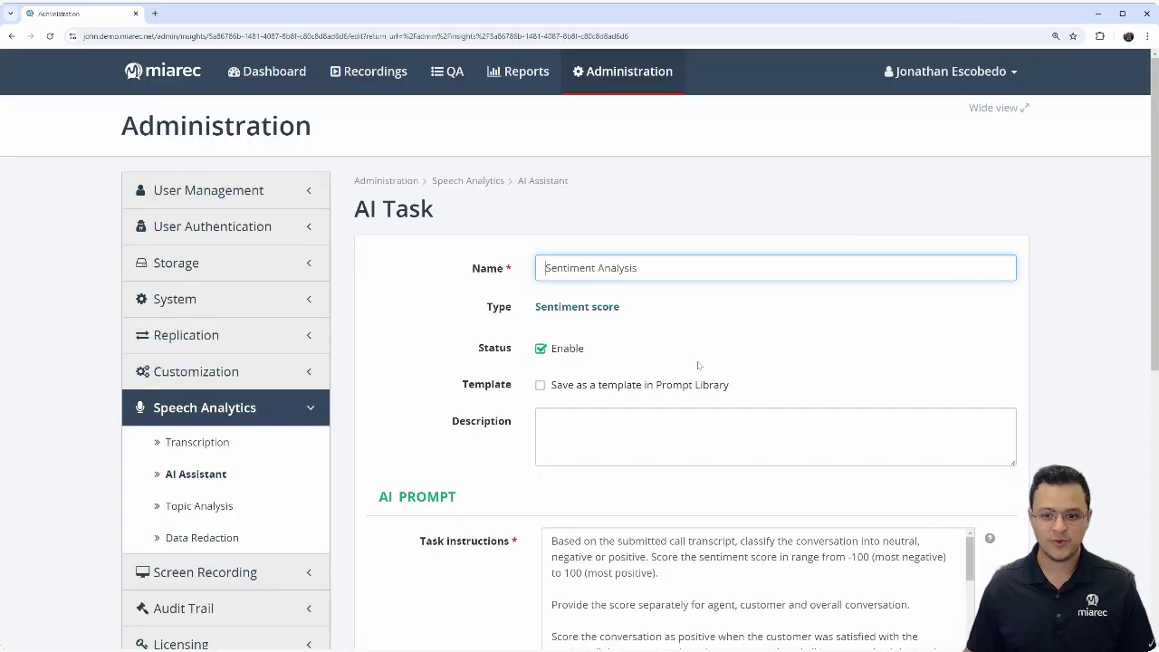
scroll(428, 451, "down", 5)
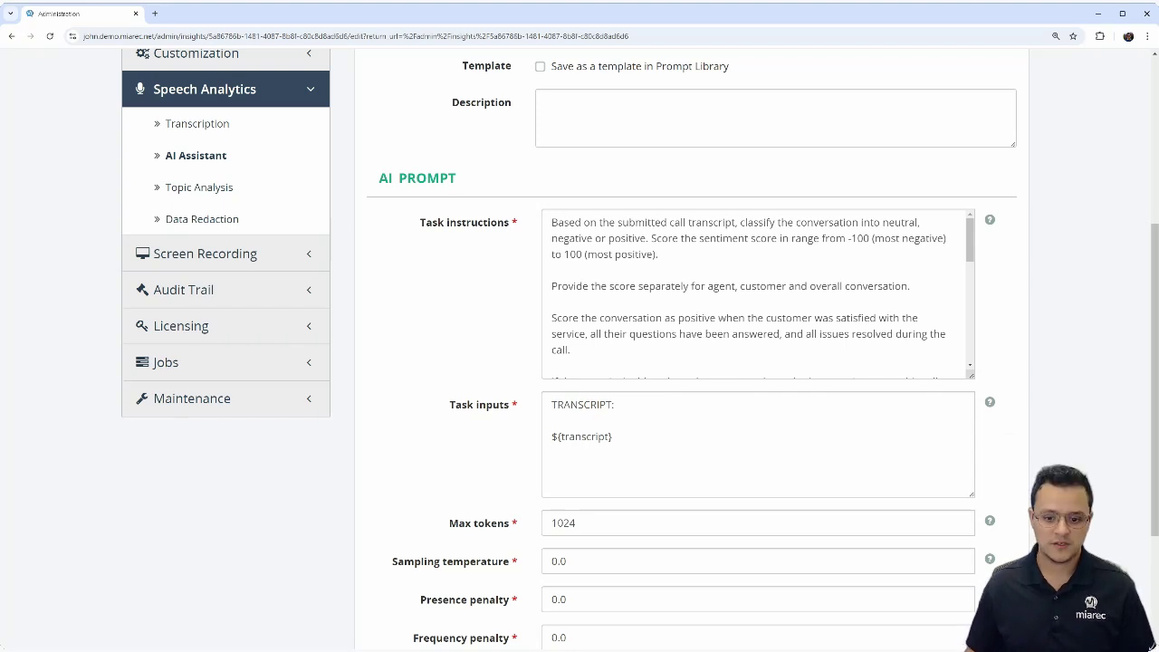
scroll(688, 363, "down", 3)
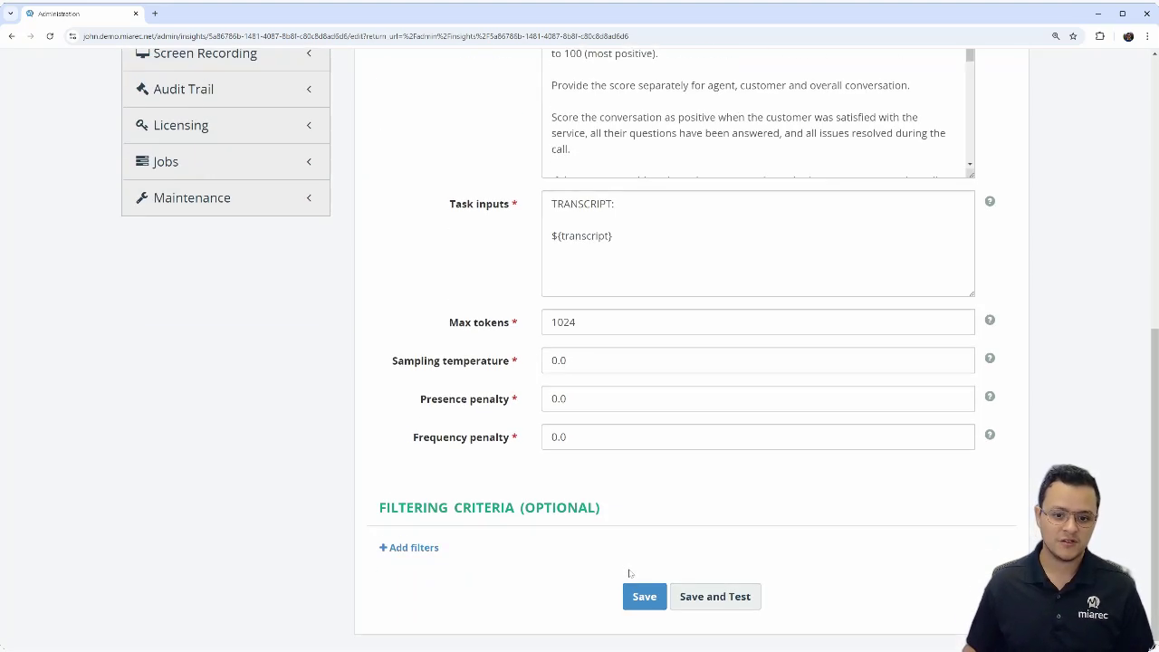
left_click(696, 605)
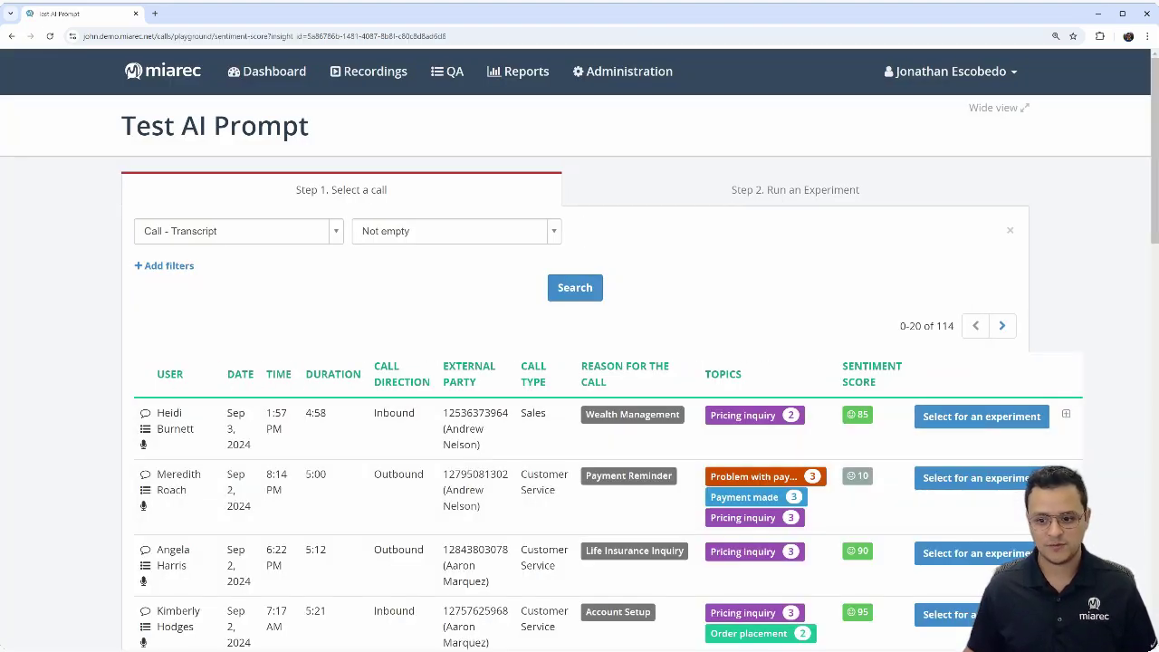
Select the Sep 3, 2024 Wealth Management call for an experiment and examine the task instructions up to the bad-connection rule.
left_click(951, 422)
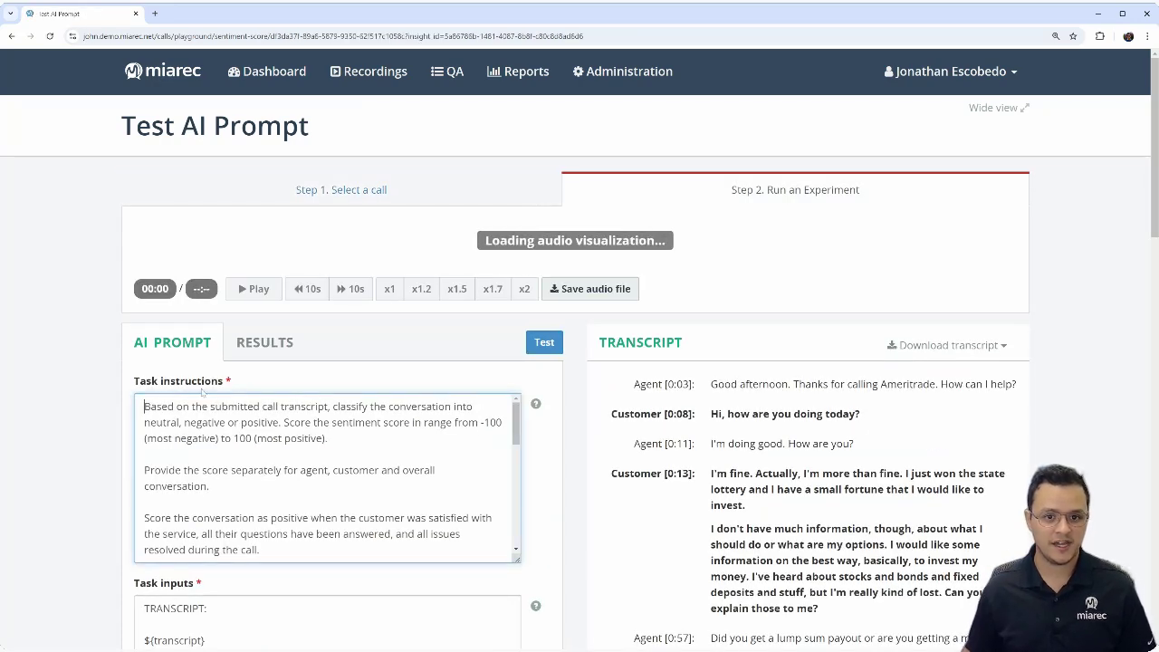
scroll(12, 369, "down", 2)
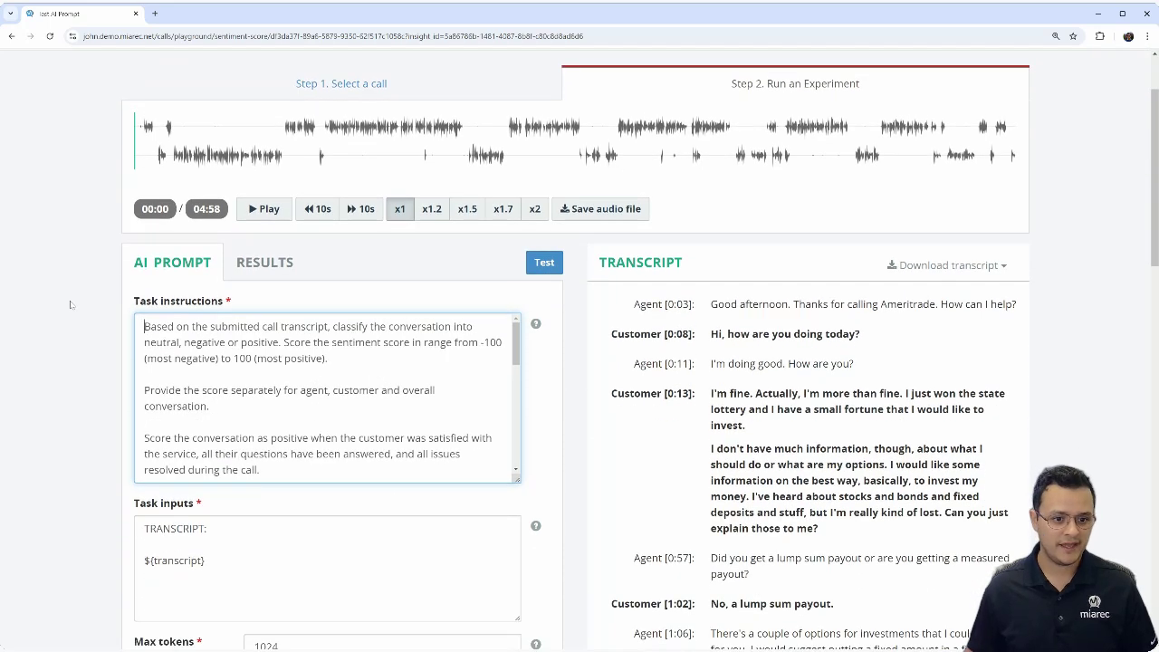
left_click(563, 5)
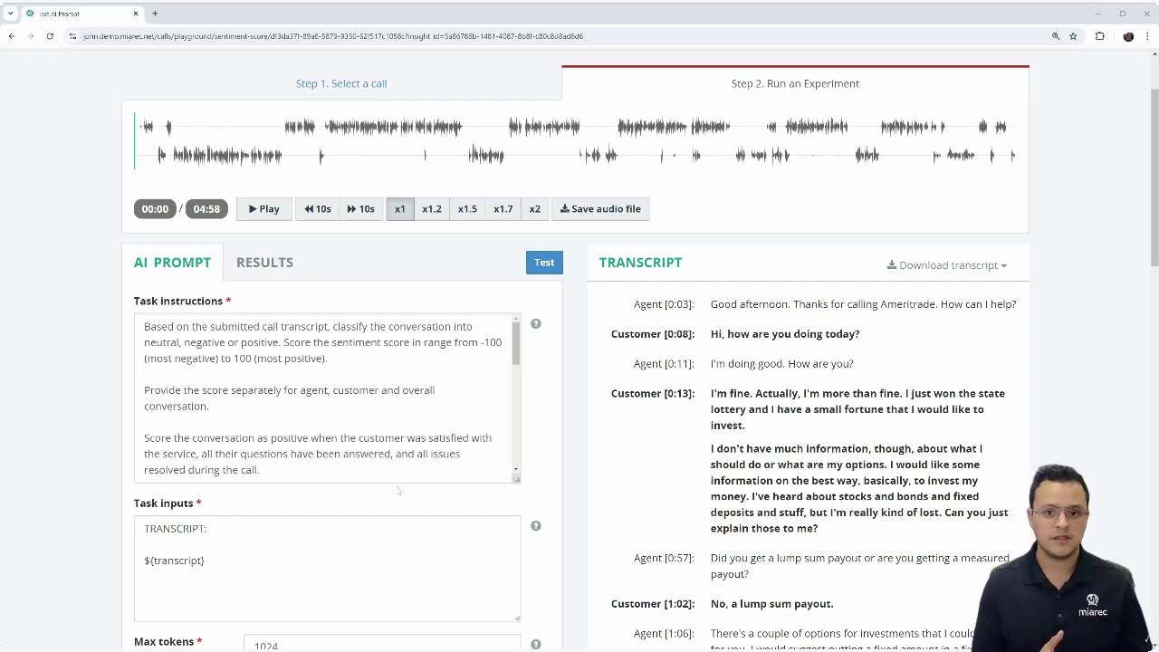
scroll(326, 399, "down", 3)
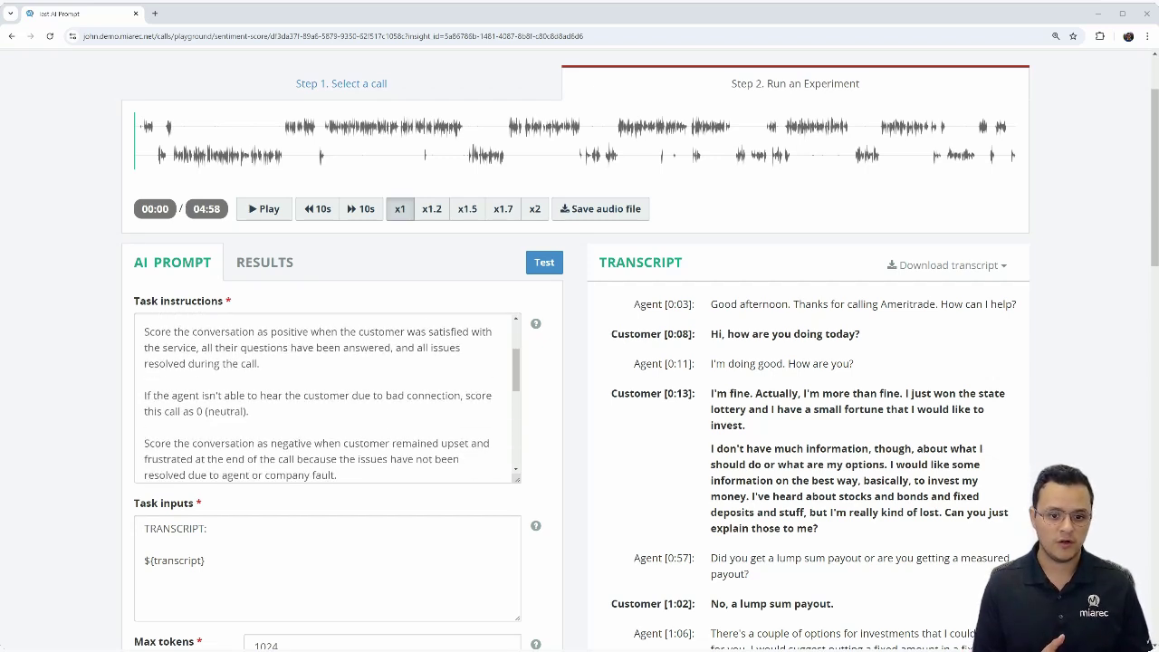
left_click_drag(249, 411, 144, 396)
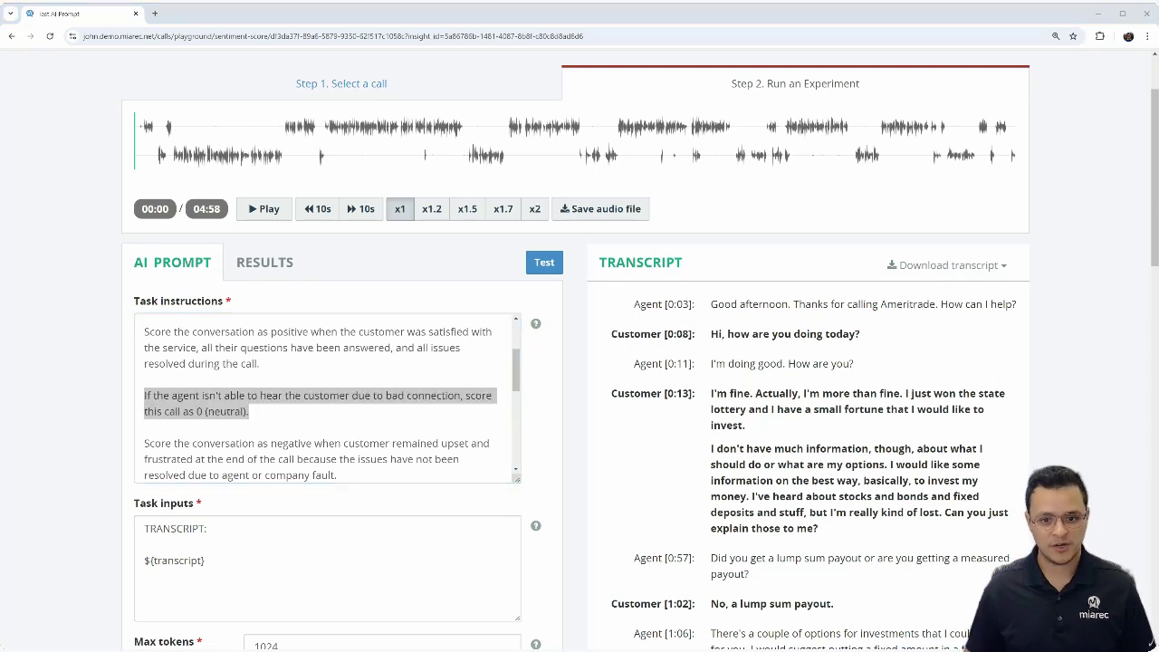
Test the sentiment prompt on the selected call, check the AI response, and return to the prompt.
left_click(544, 262)
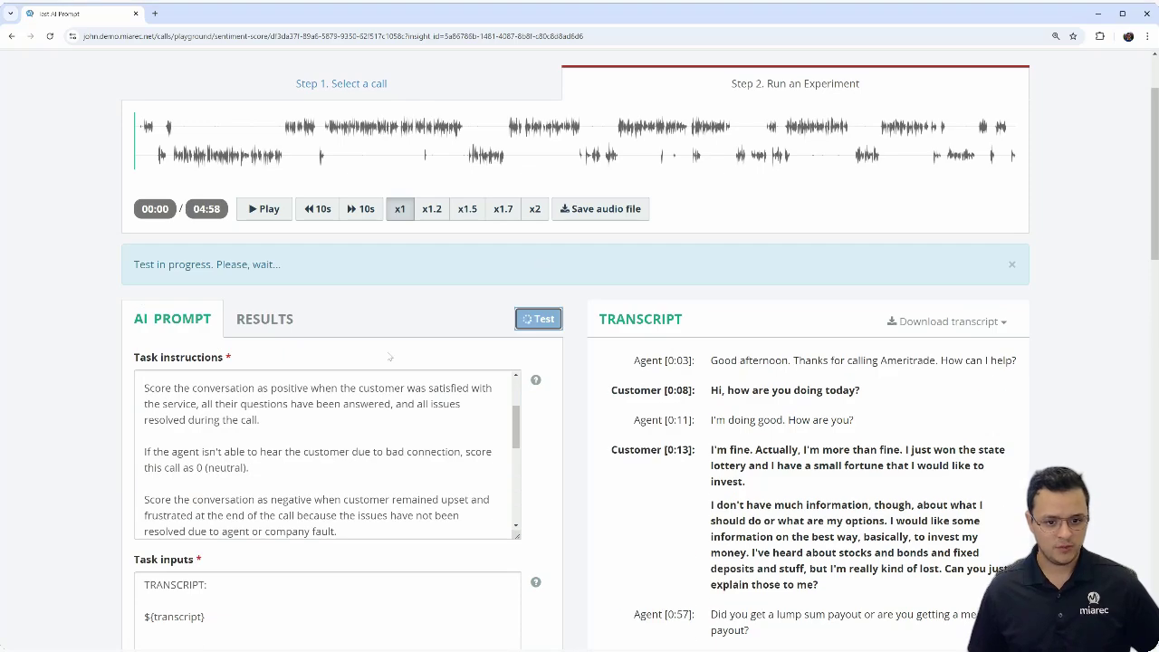
scroll(270, 466, "down", 2)
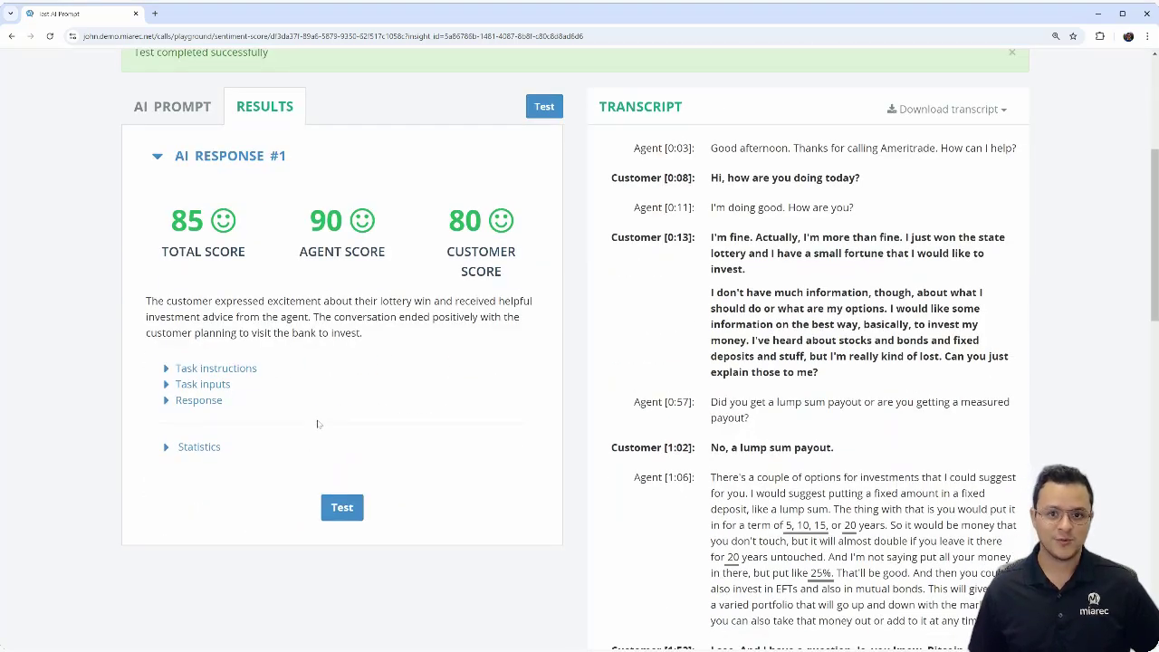
scroll(320, 423, "up", 1)
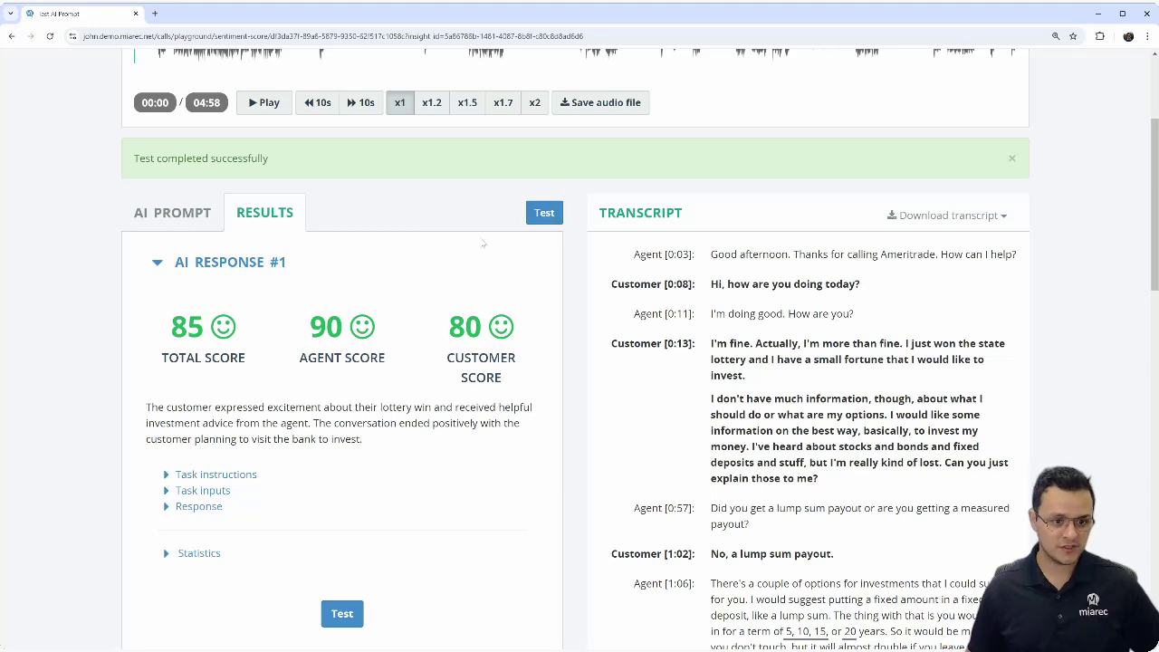
left_click(149, 213)
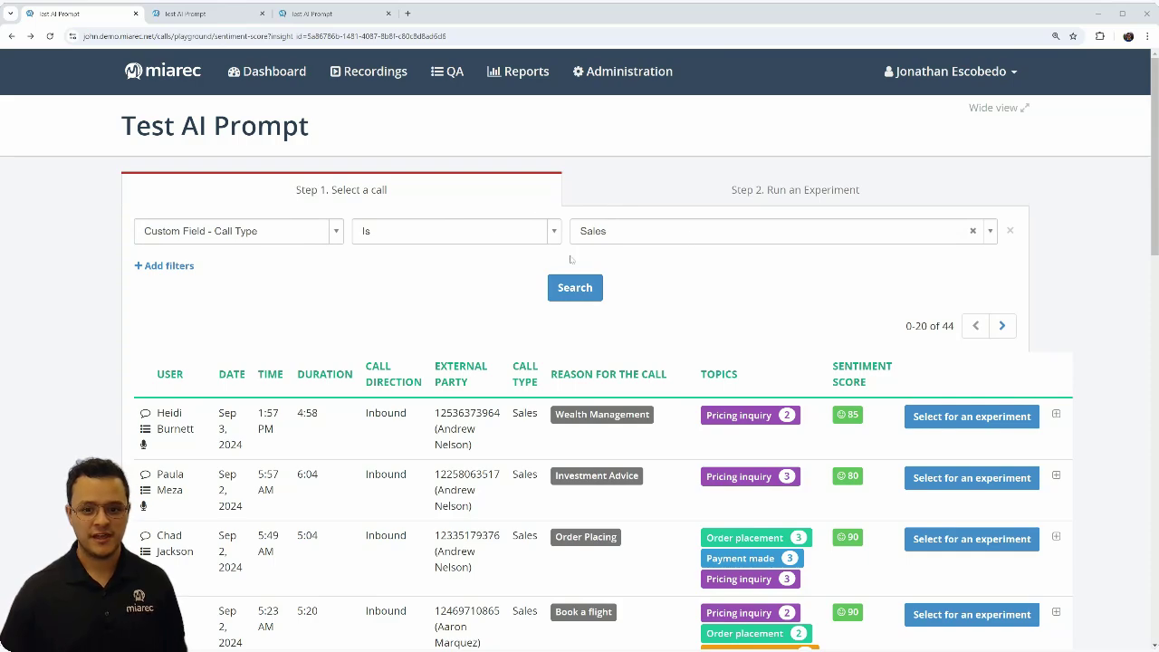
Select the Aug 26, 2024 outbound Order Placing call from the Sales calls for an experiment.
scroll(716, 389, "down", 10)
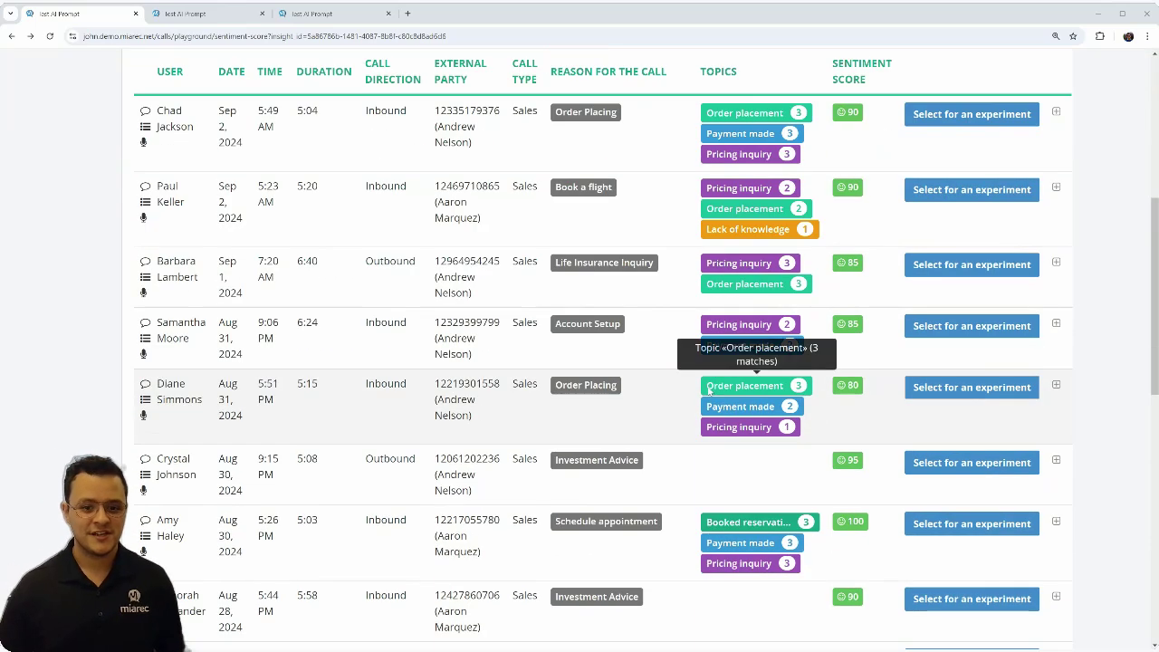
scroll(708, 391, "down", 3)
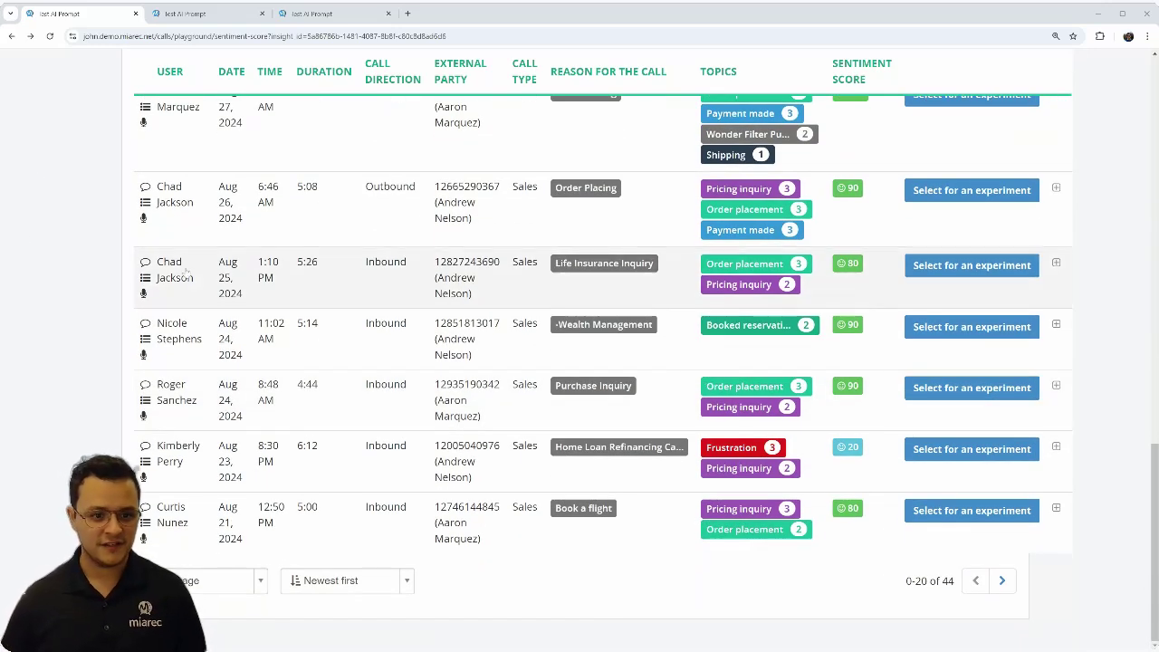
left_click(968, 191)
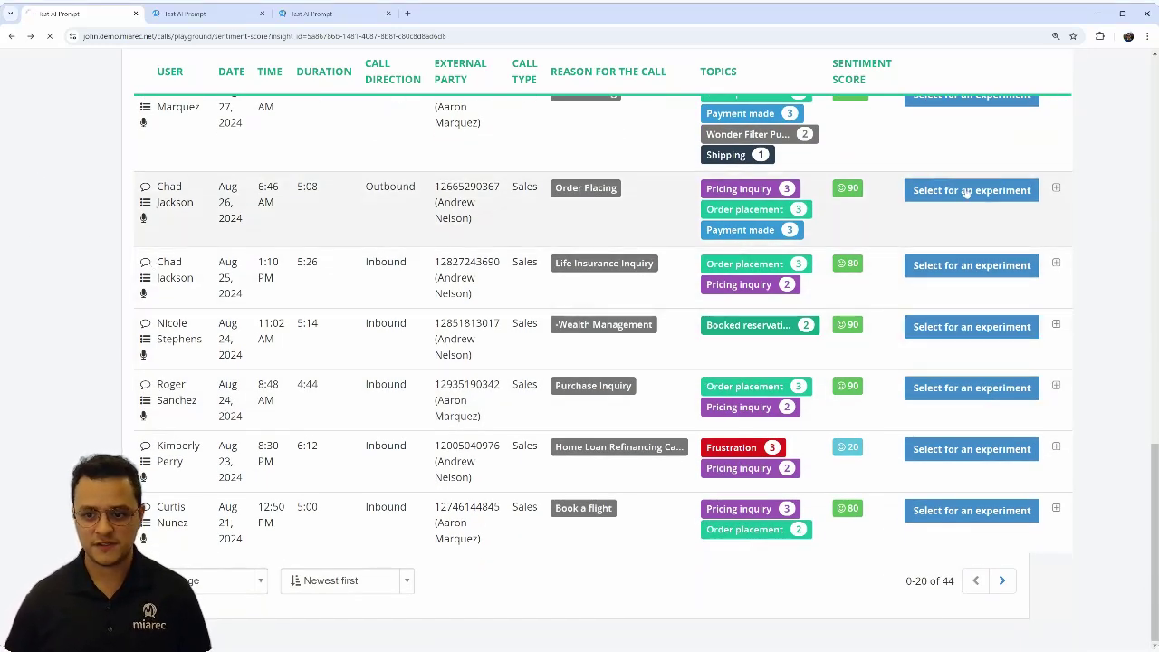
scroll(962, 199, "down", 1)
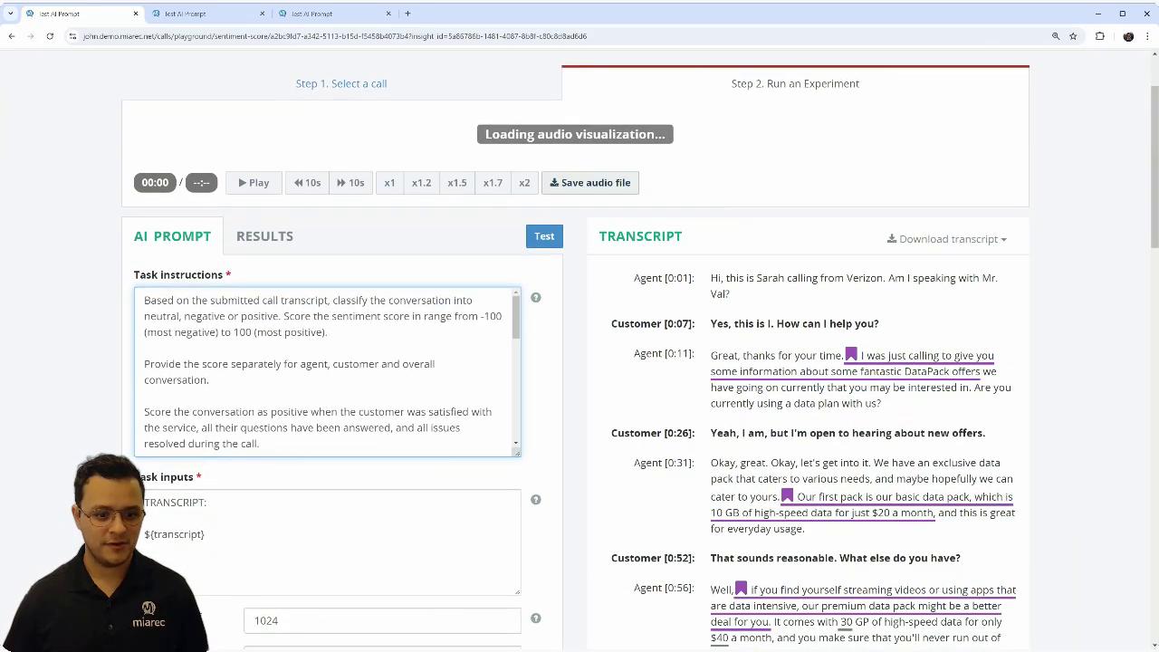
Replace the customer-satisfaction rule with scoring positive when the agent closes new business and negative when the agent does not secure new business.
scroll(322, 395, "down", 1)
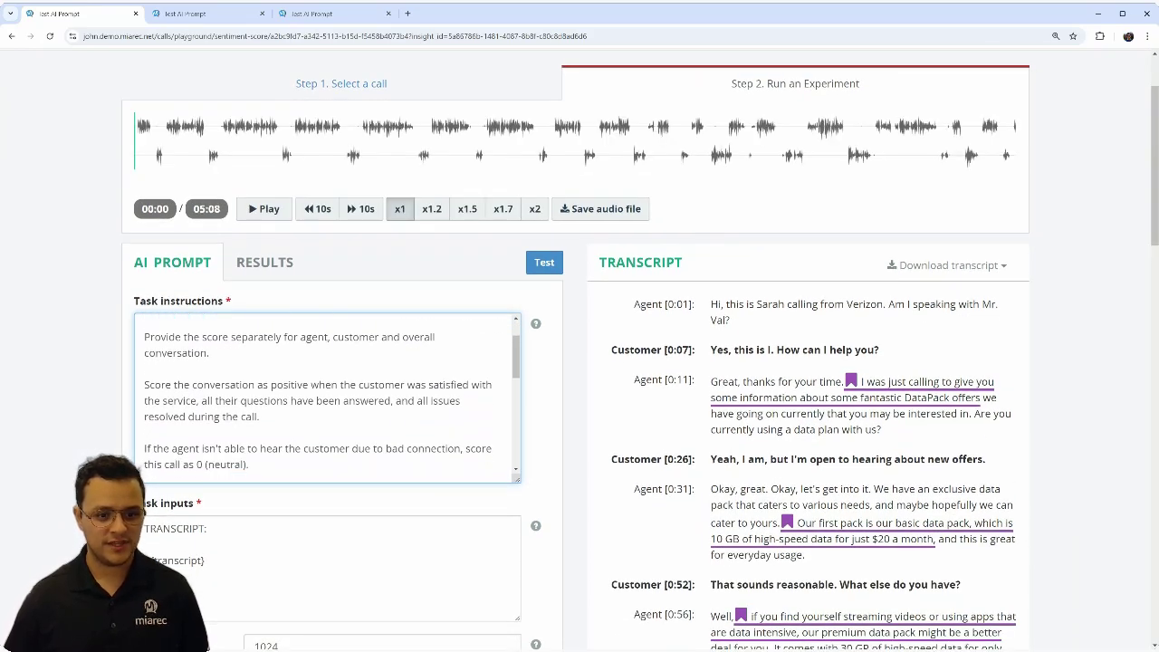
left_click_drag(262, 416, 144, 385)
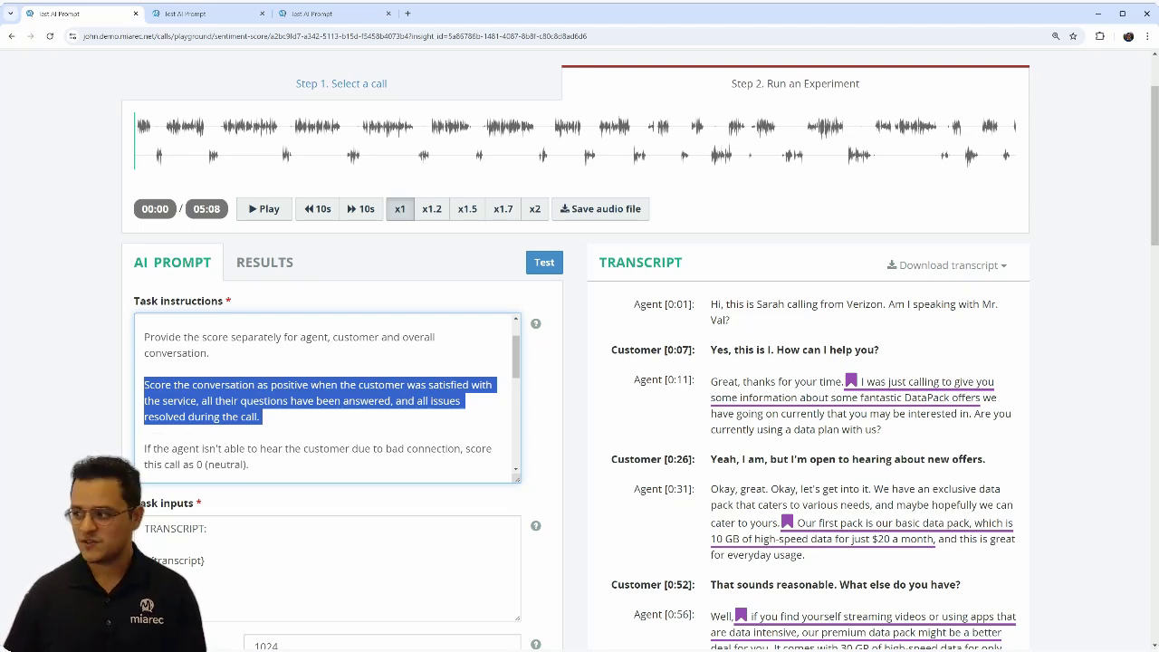
key("alt+Tab")
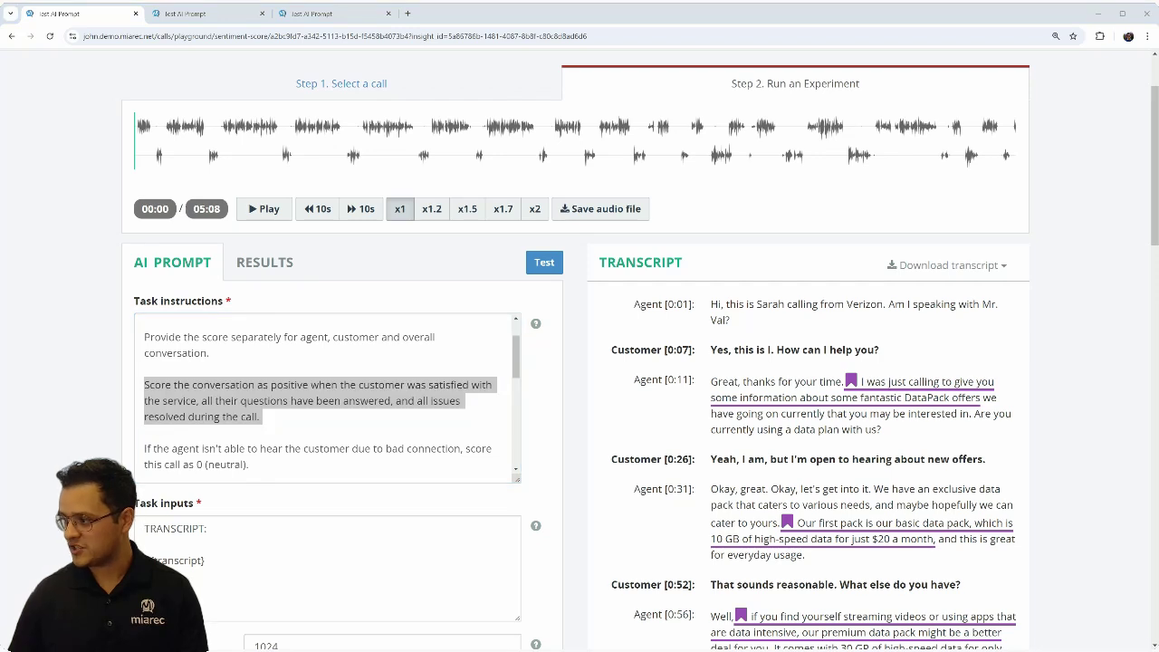
left_click(263, 417)
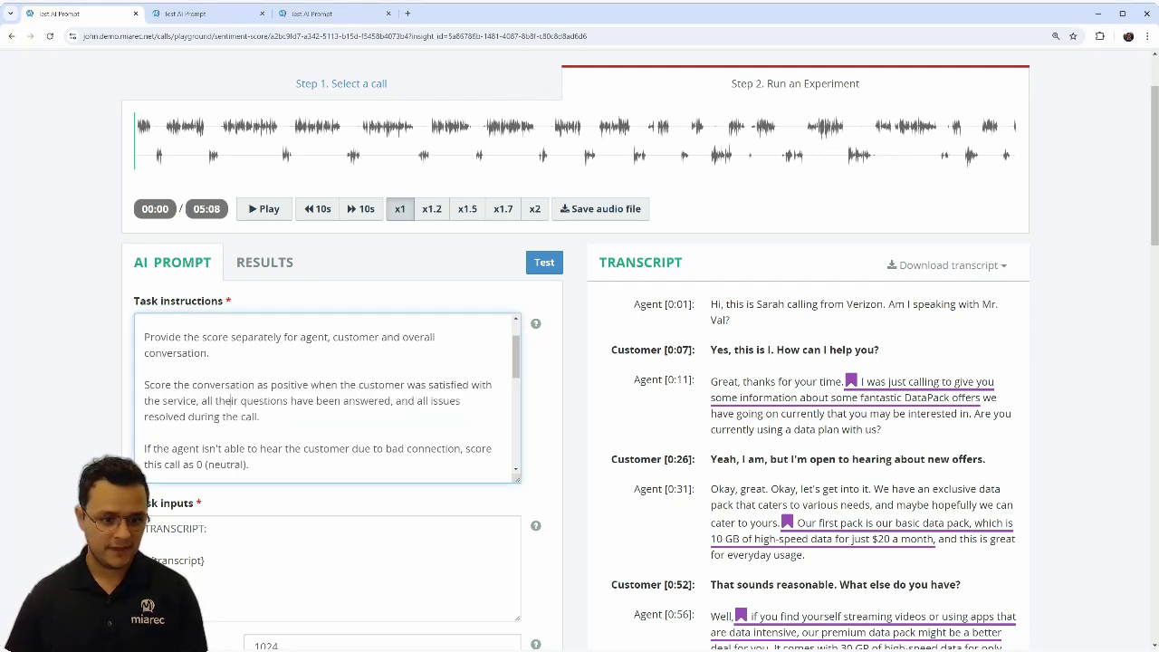
left_click_drag(263, 416, 144, 385)
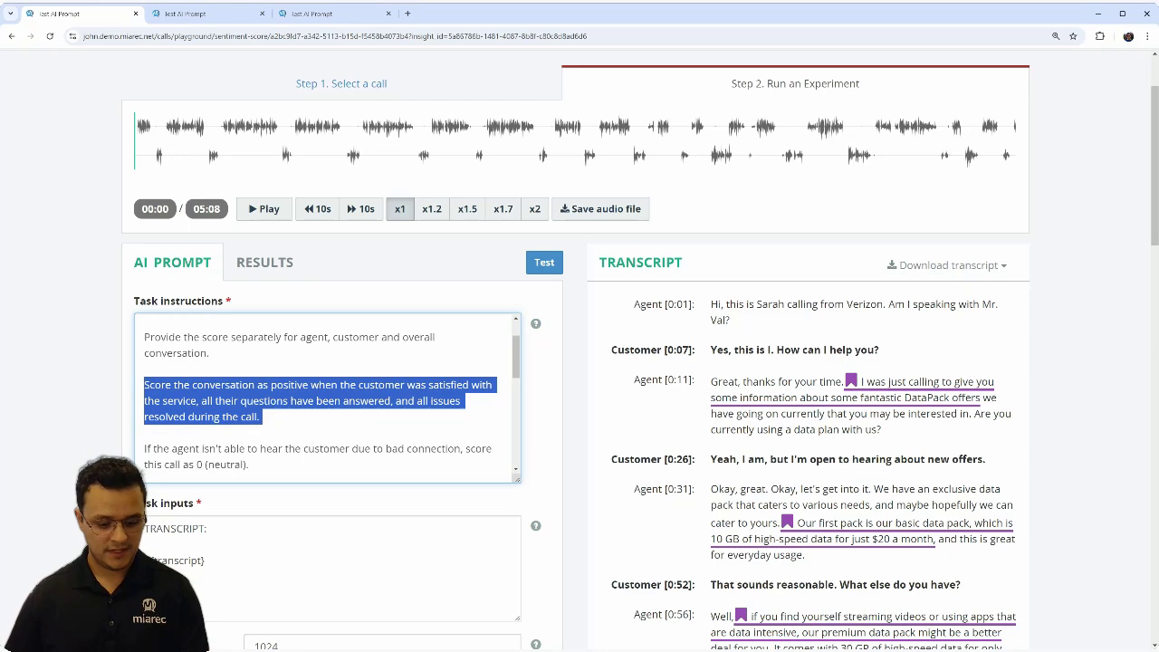
type("Score the conversation as positive when the agent closes new business. Score the conversation as negative when the agent does not secure new business.")
left_click(71, 379)
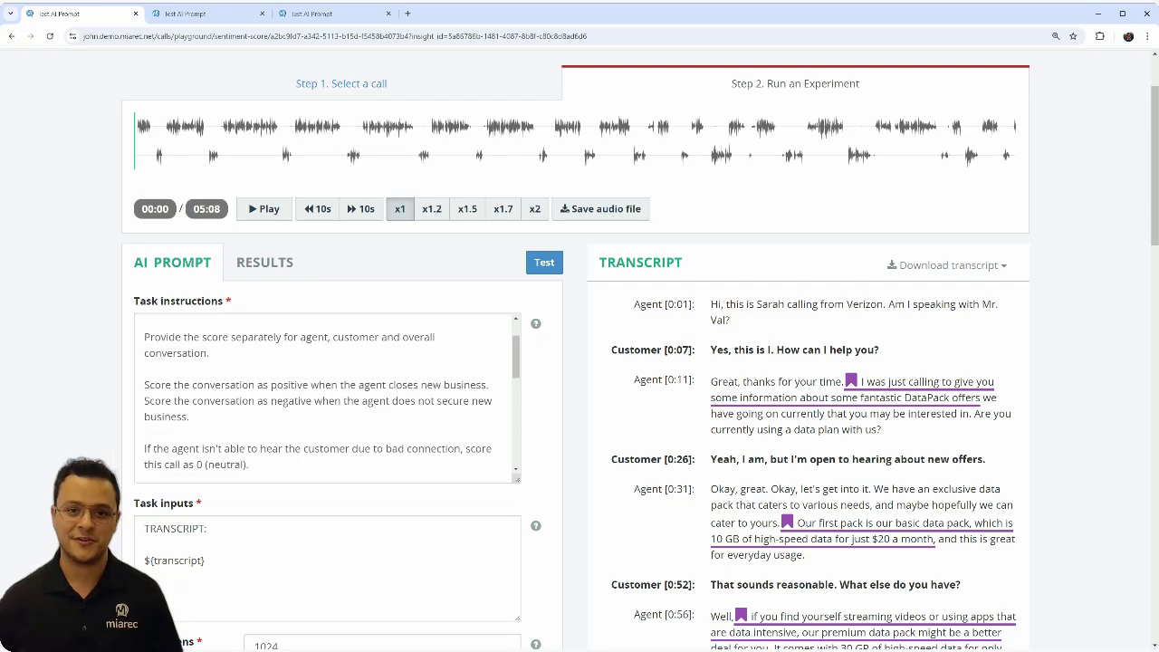
Test the revised new-business prompt on the sales call and review the sentiment scores.
left_click(537, 264)
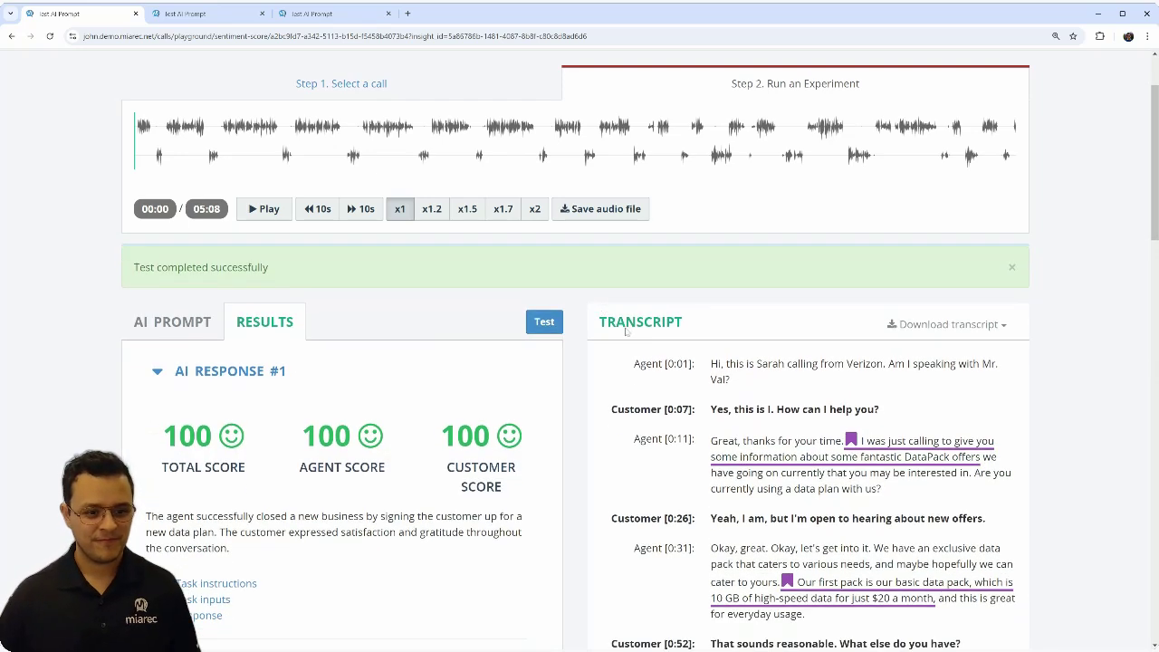
scroll(279, 374, "down", 2)
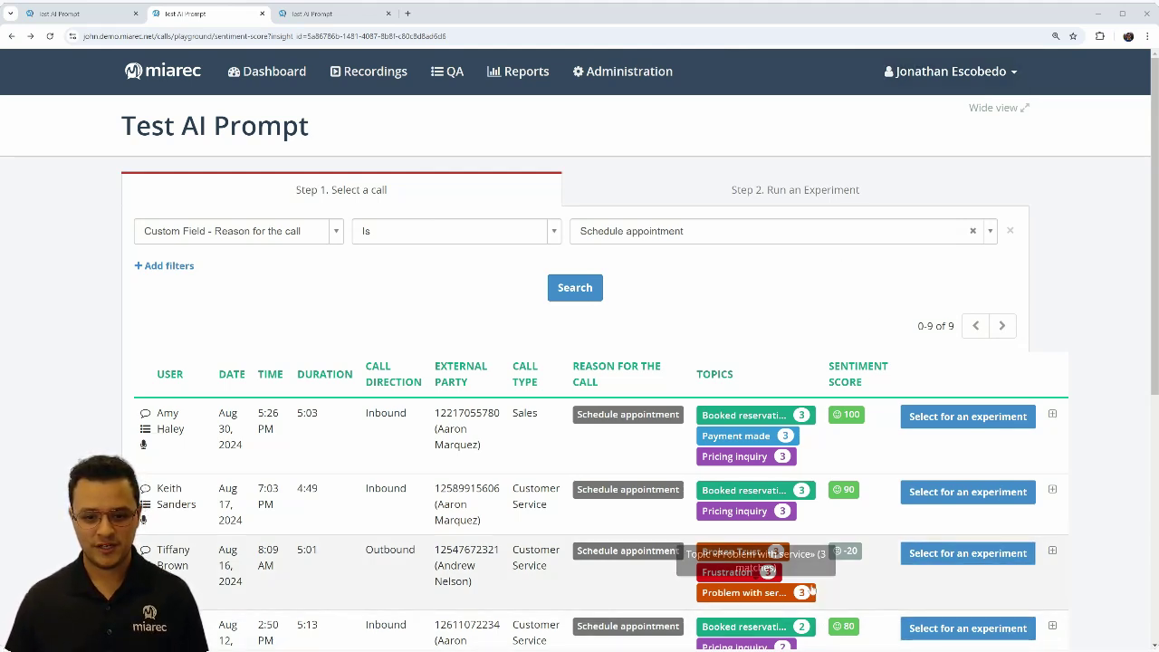
Select the Aug 16, 2024 call for an experiment and make its instructions score positive when a patient appointment is scheduled, negative when the agent is unable to.
left_click(934, 554)
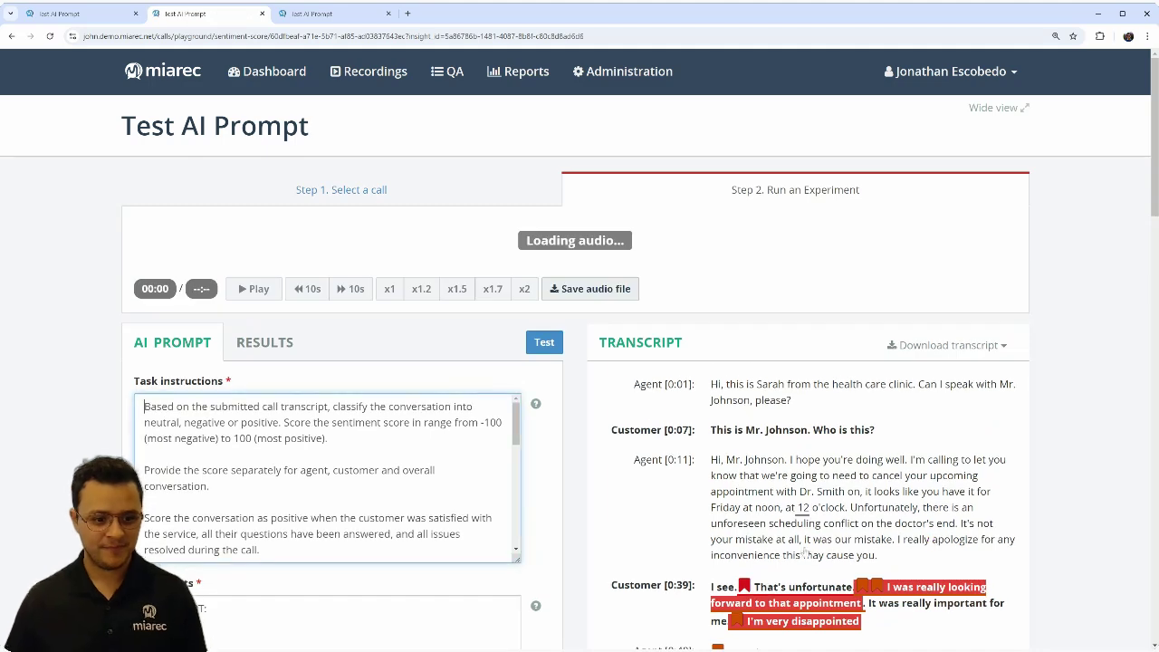
scroll(327, 481, "down", 2)
scroll(328, 480, "up", 1)
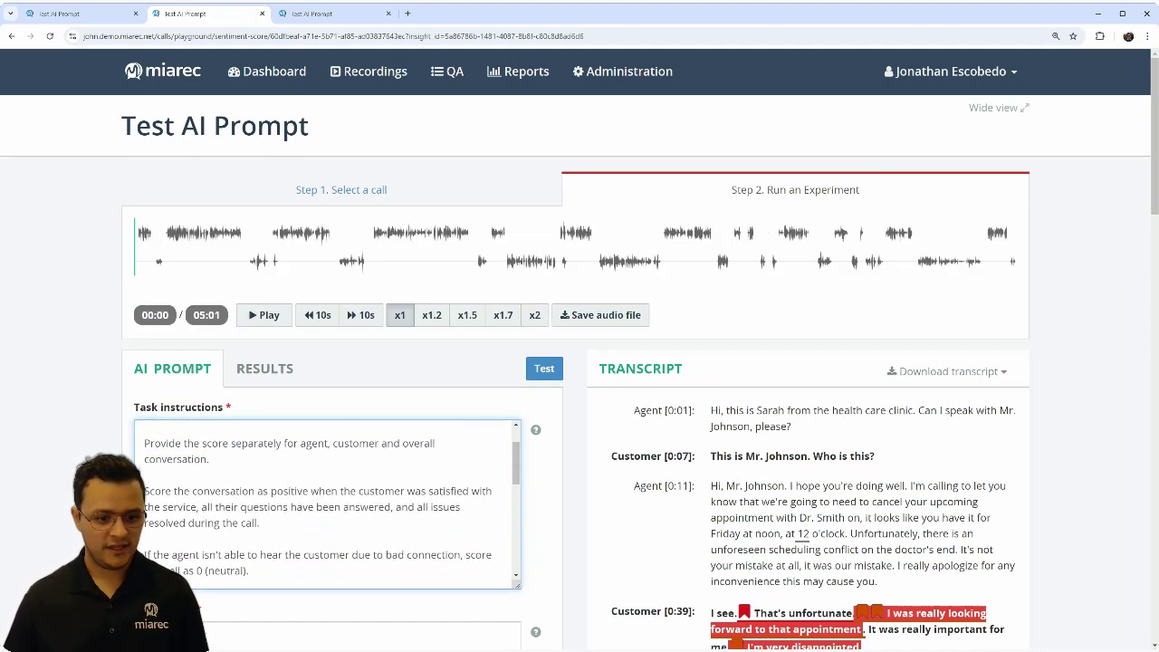
left_click_drag(263, 523, 145, 490)
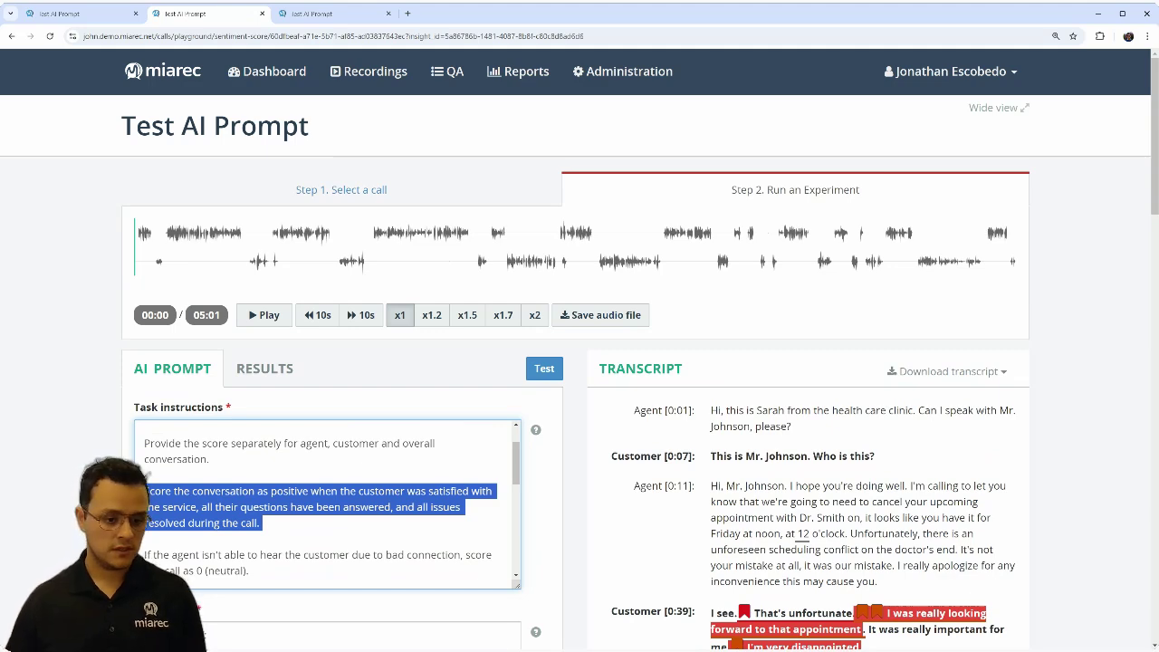
type("Score the call positive when agent was able to schedule a patient appointment successfully. Score the call negative when the agent is unable to schedule a patient appointment.")
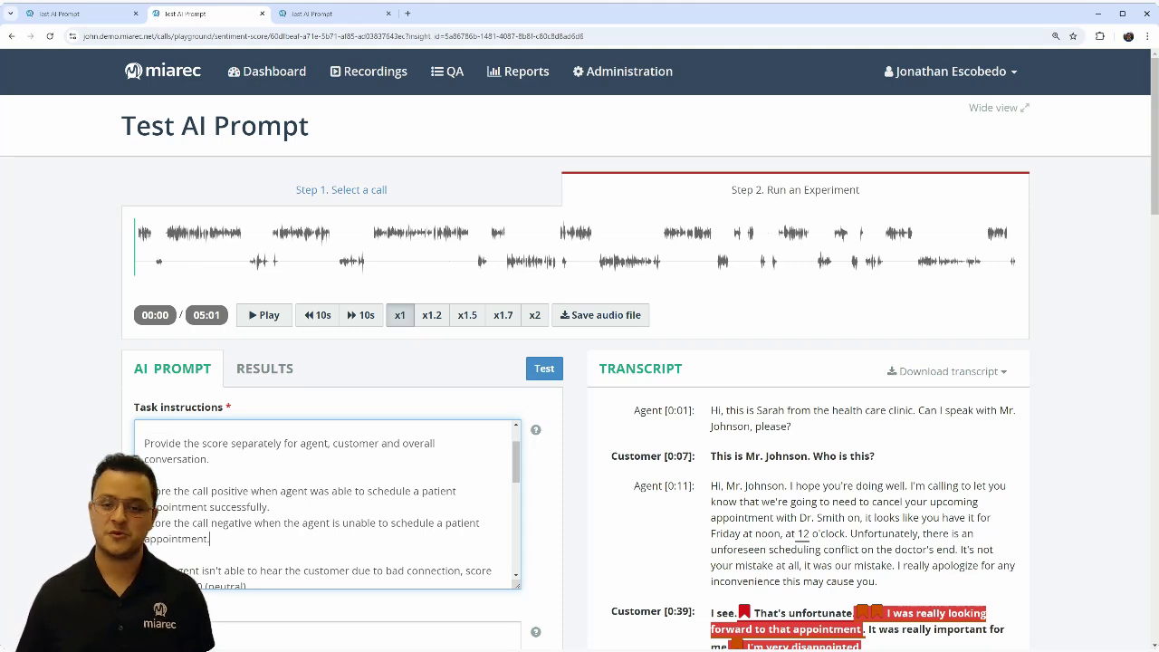
Test the patient-appointment prompt on the selected call and review the sentiment scores.
left_click(536, 367)
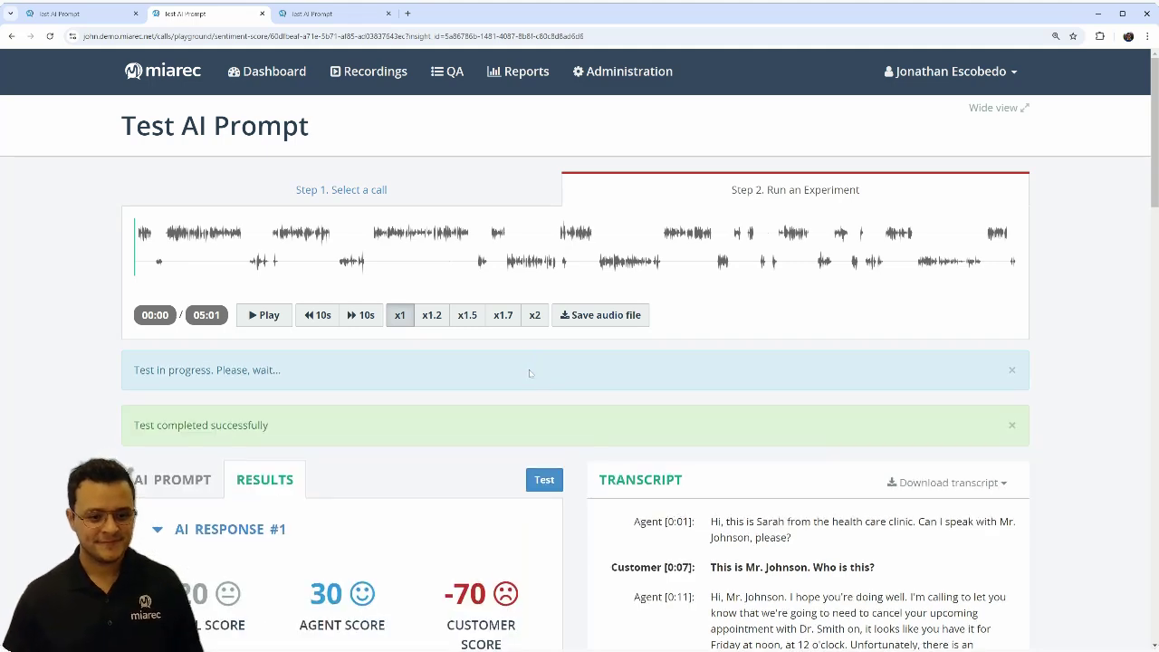
scroll(531, 373, "down", 3)
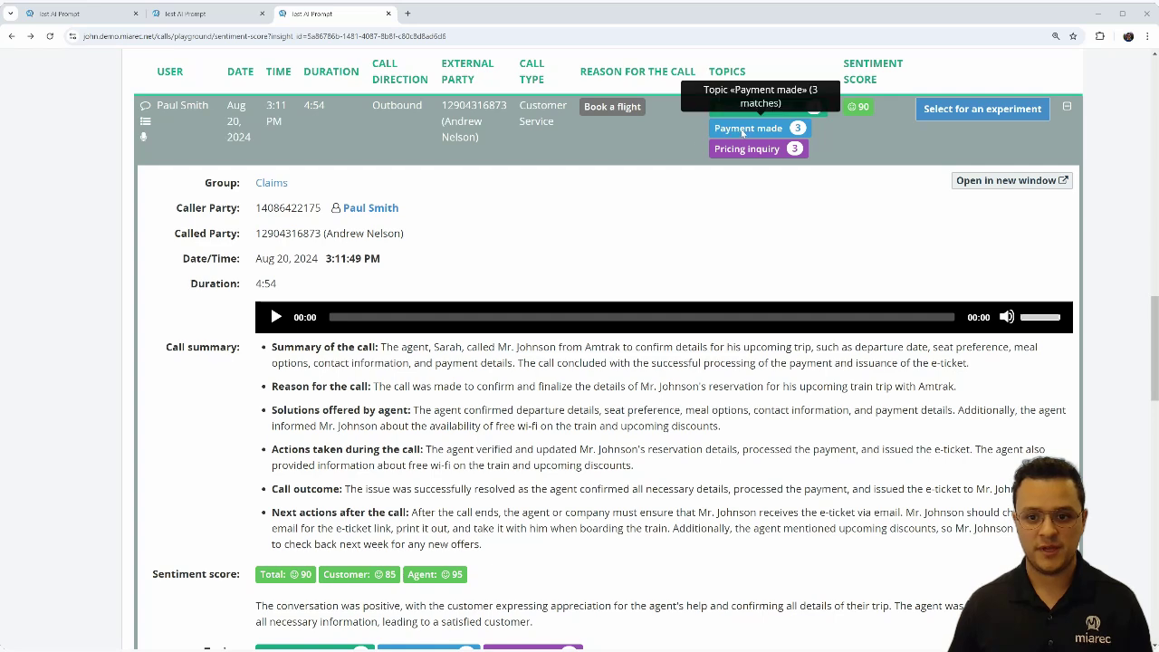
Select the Aug 20, 2024 call for an experiment and make its instructions score positive for successfully collected payments, negative when customer payment cannot be processed.
left_click(962, 111)
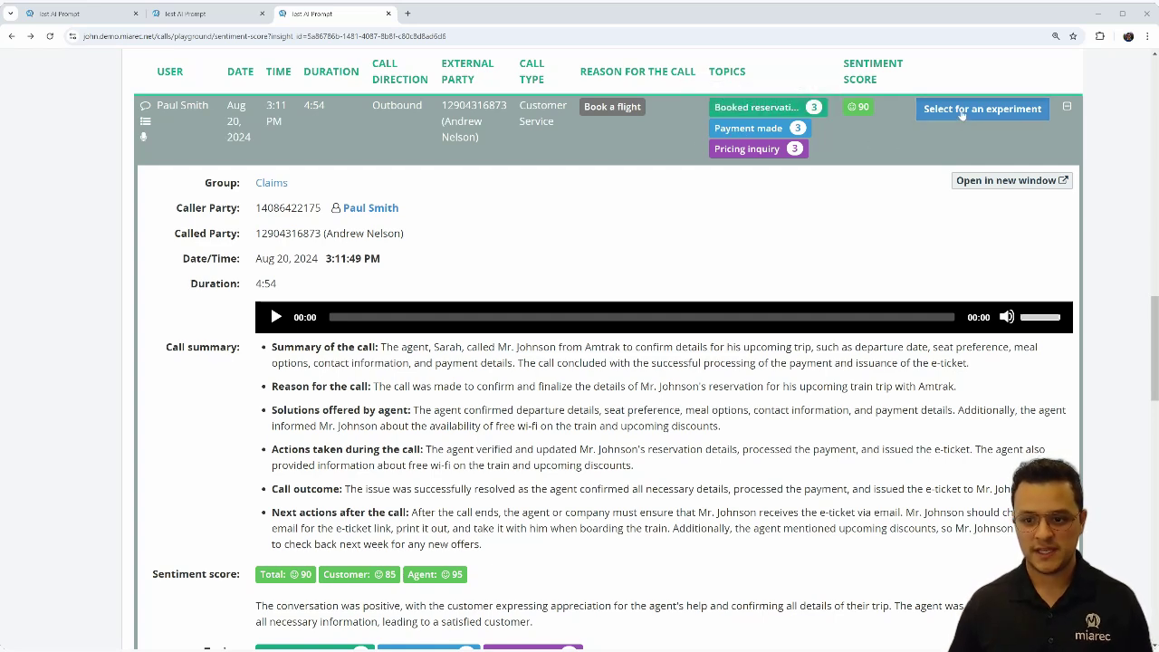
scroll(327, 478, "down", 3)
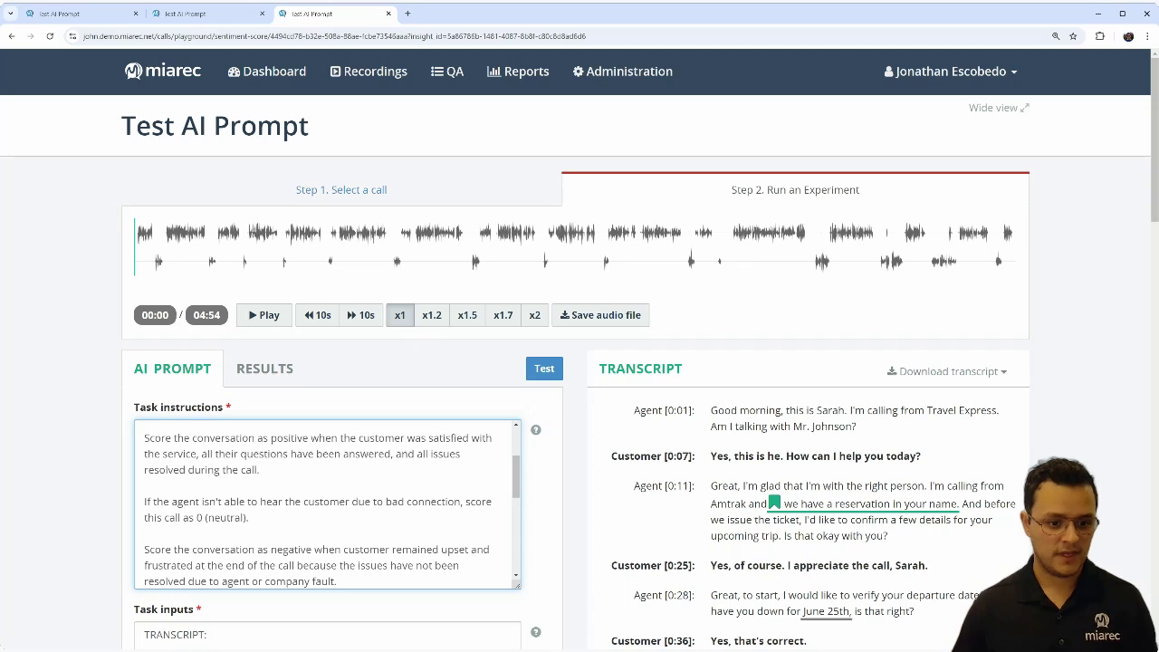
left_click_drag(262, 469, 144, 437)
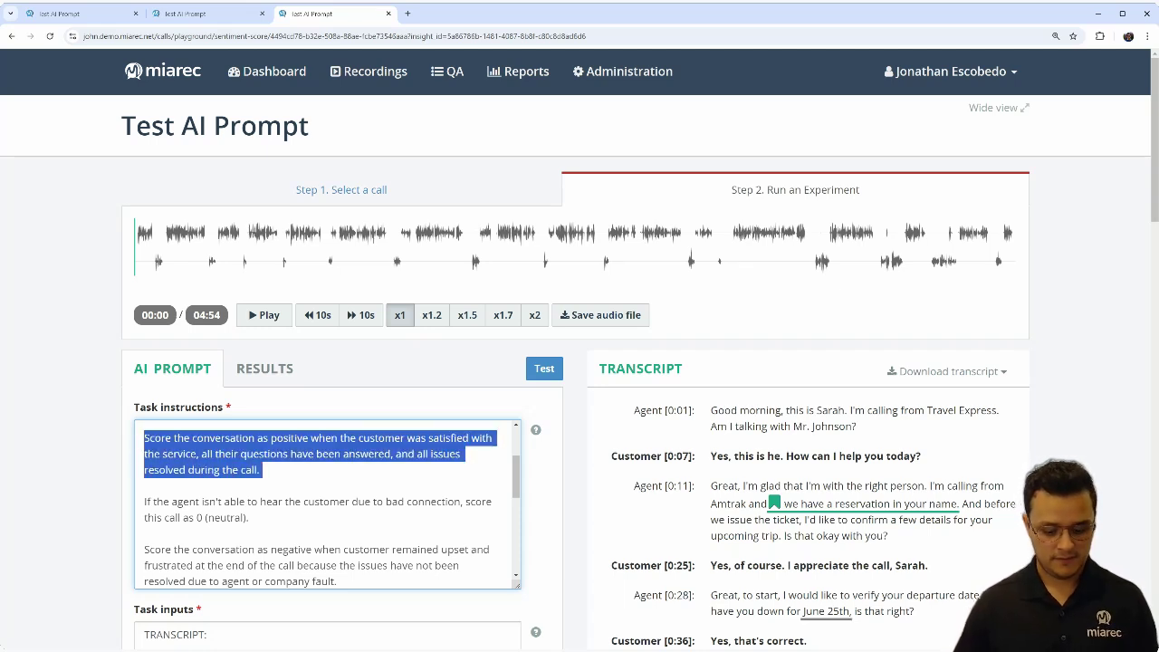
key("BackSpace")
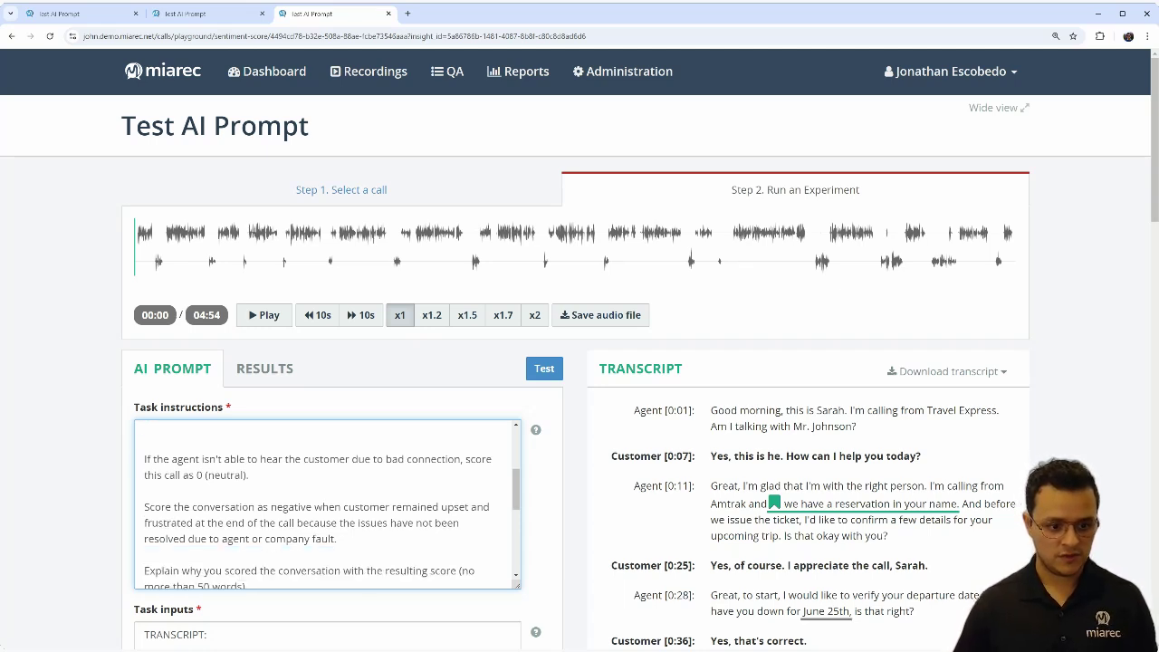
type("Provide the score separately for agent, customer and overall conversation.  Score the call as positive when agent was able to successfully collect payments Score negative when agent is unable to process customer payment")
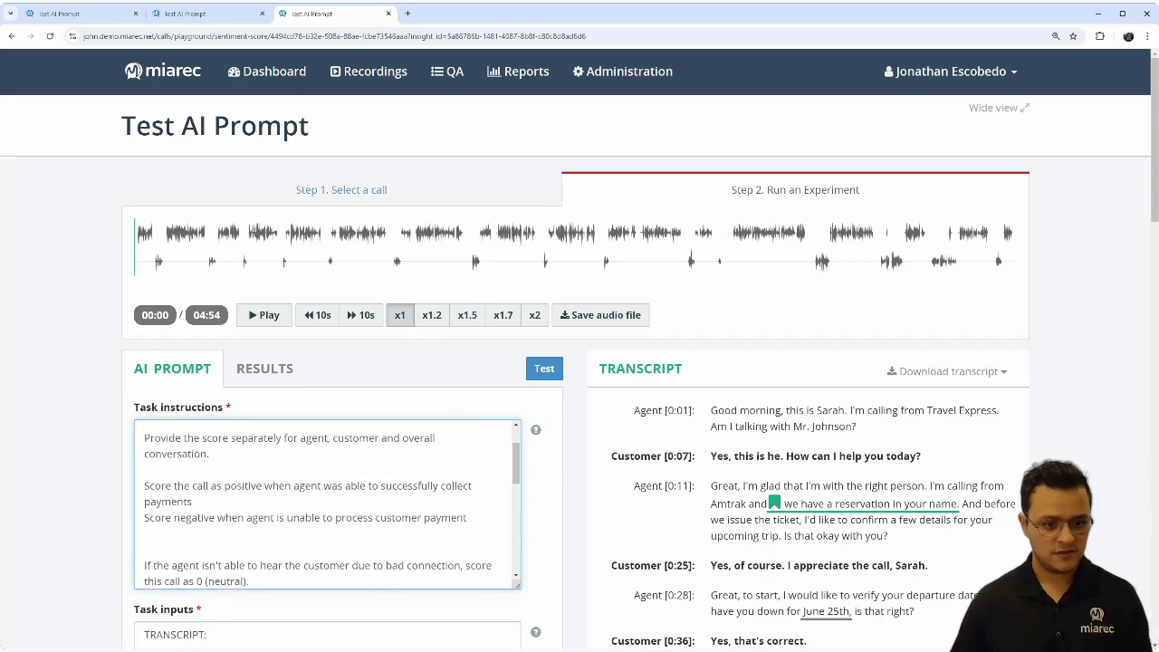
type(".")
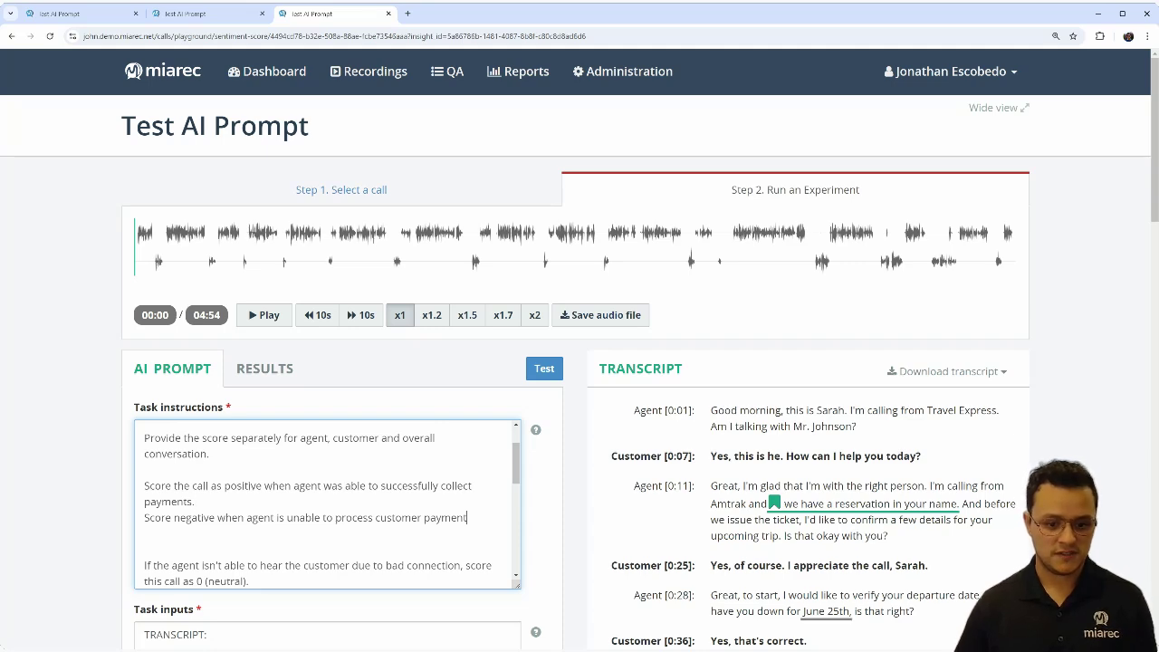
Test the payment-collection prompt on the Aug 20 call and review the sentiment results.
left_click(546, 369)
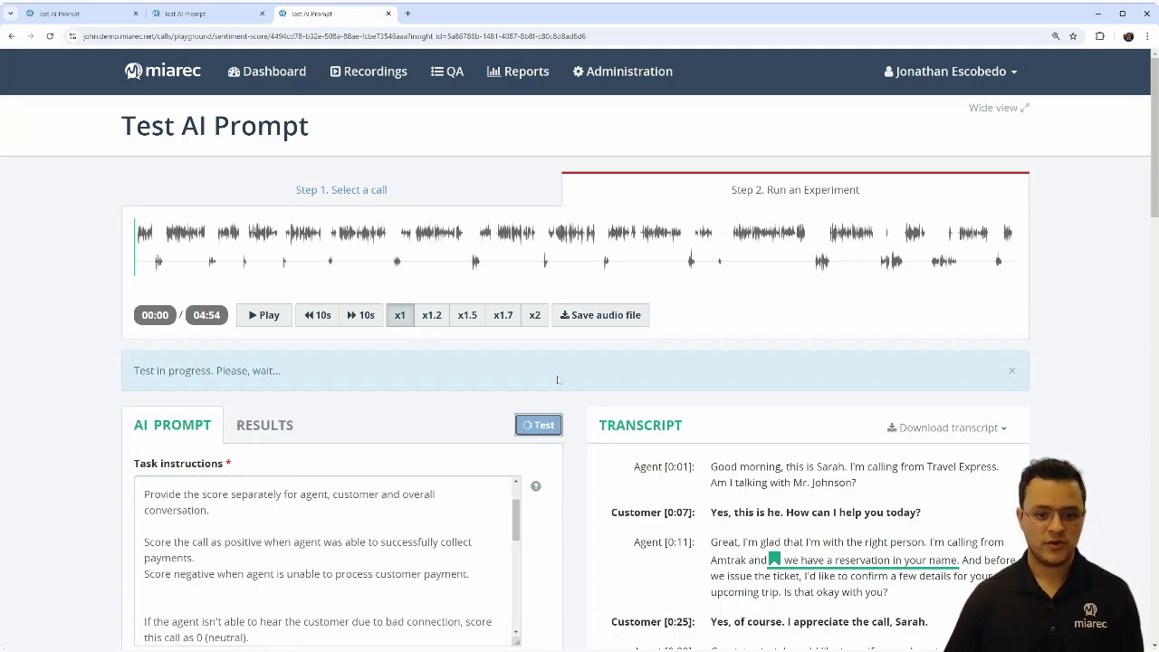
scroll(432, 415, "down", 2)
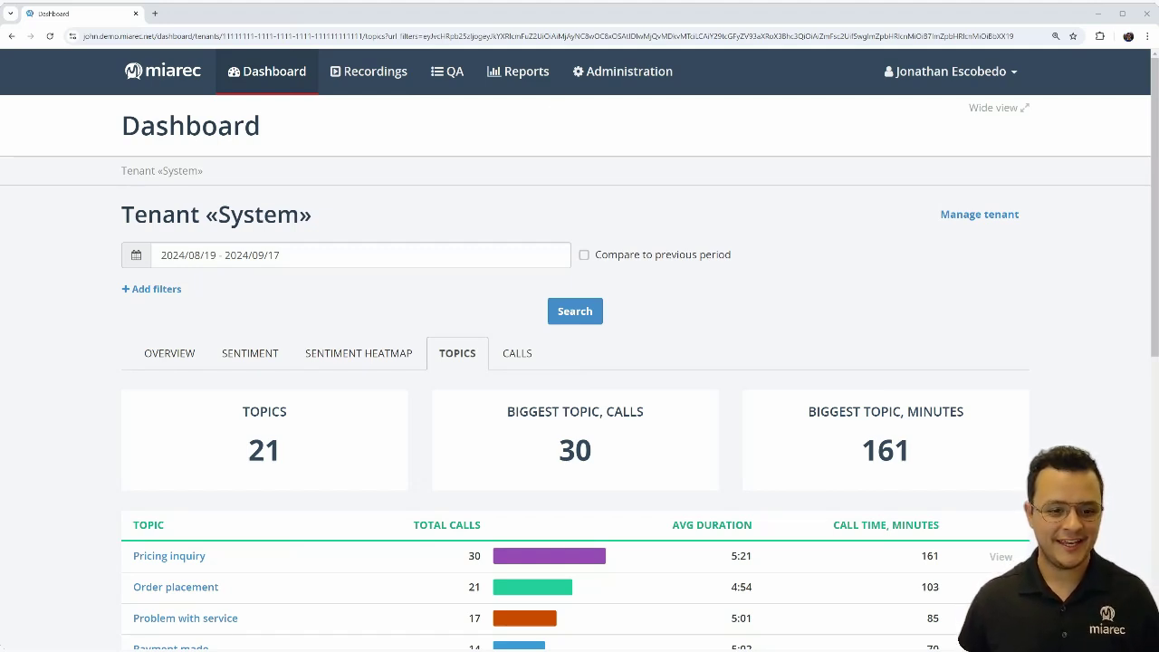
Open the Pricing inquiry topic from the dashboard's topic list and review its overview figures and call chart.
scroll(633, 357, "down", 3)
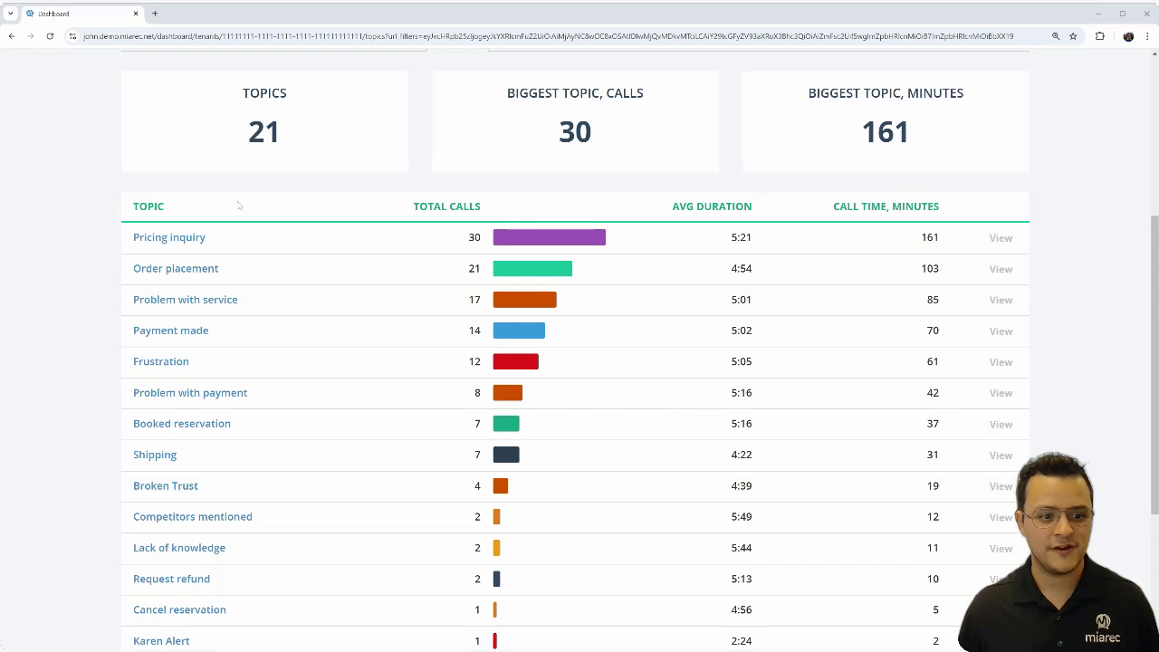
left_click(198, 238)
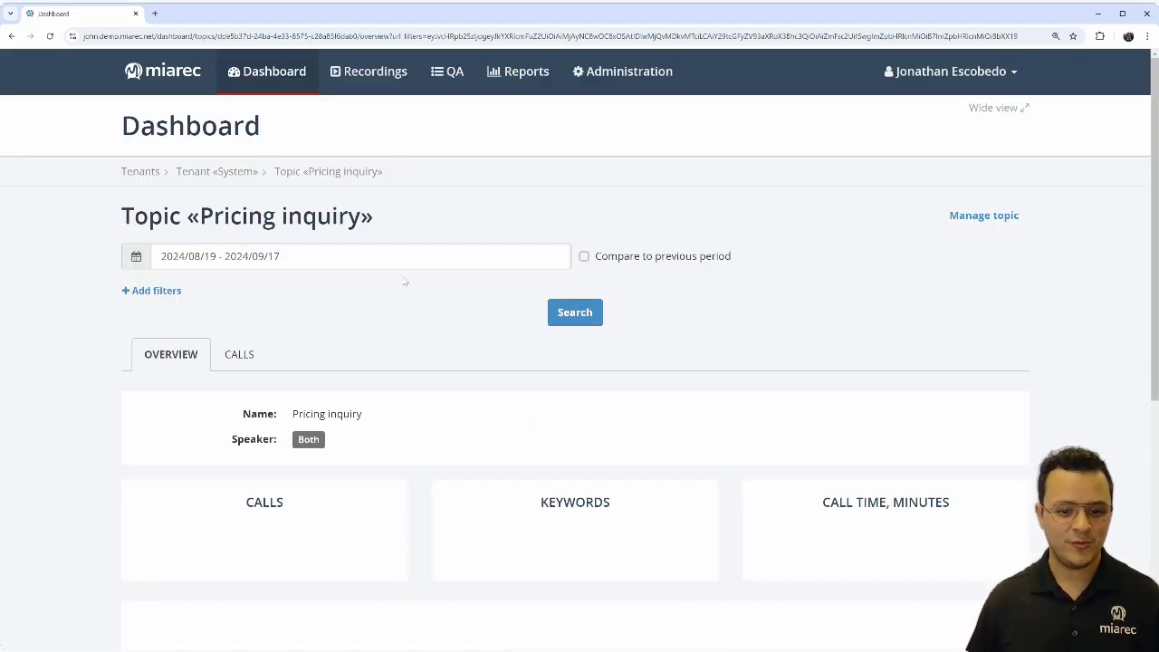
scroll(405, 283, "down", 4)
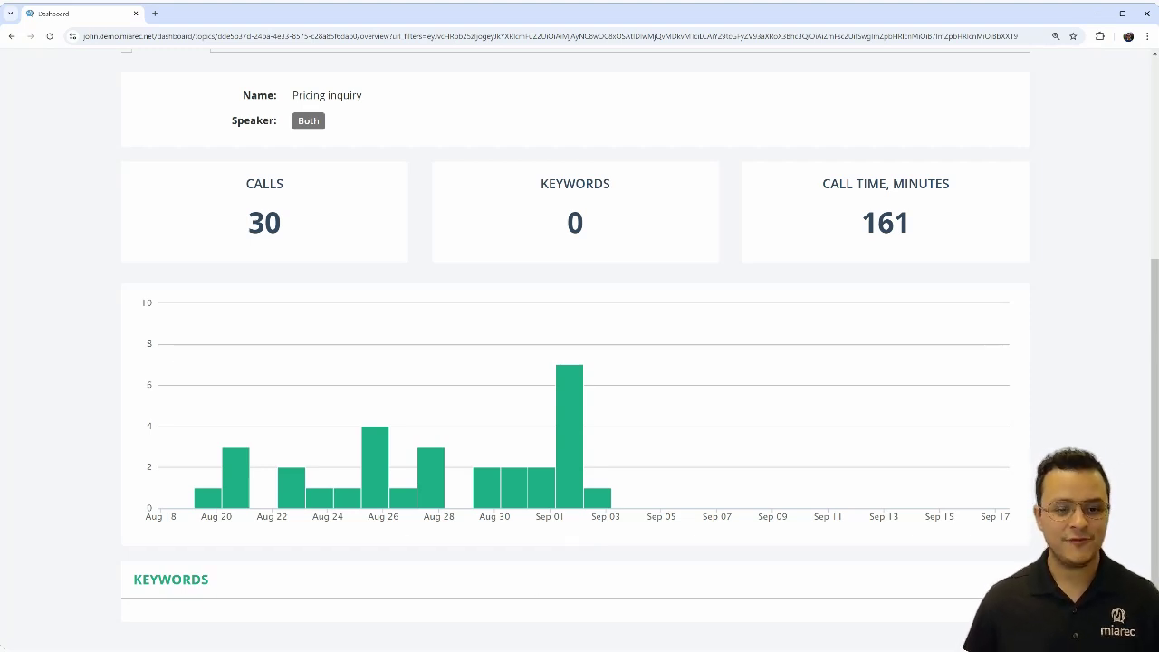
scroll(181, 281, "up", 2)
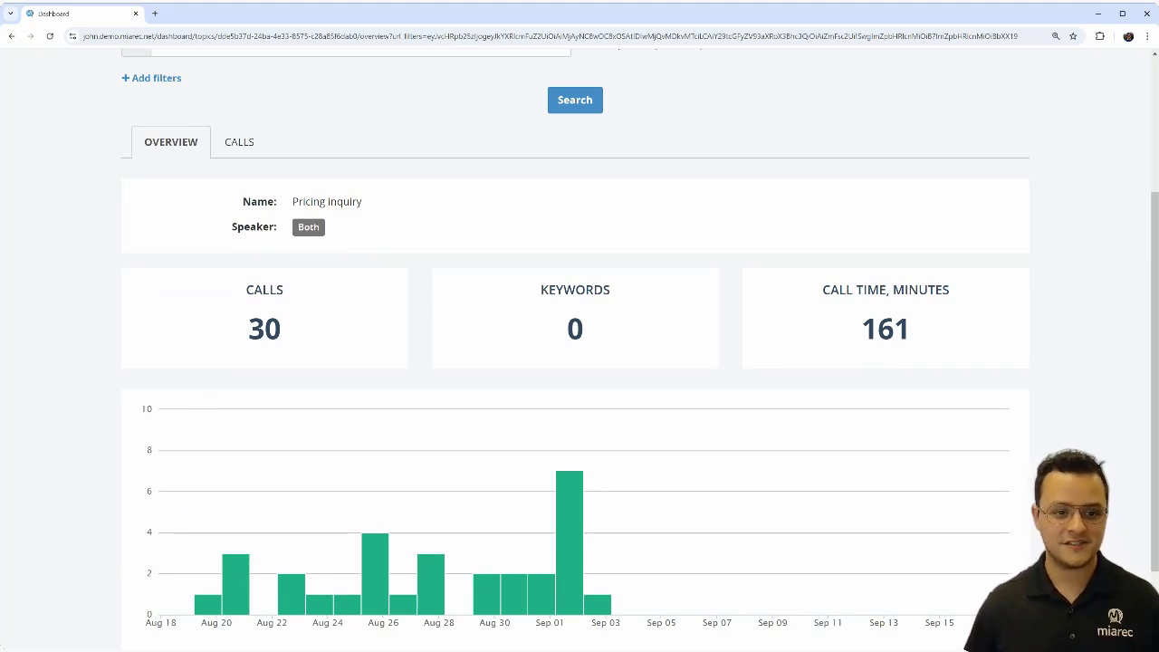
List the calls for the Pricing inquiry topic and examine their call reasons, topics and sentiment scores.
left_click(238, 147)
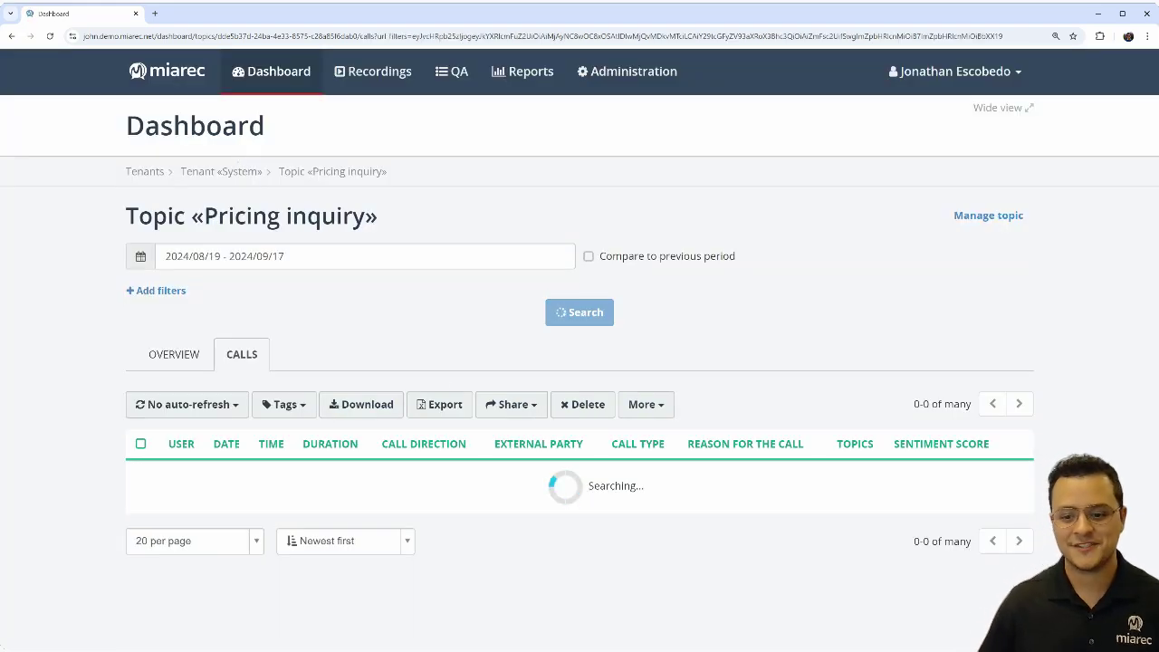
scroll(788, 280, "down", 1)
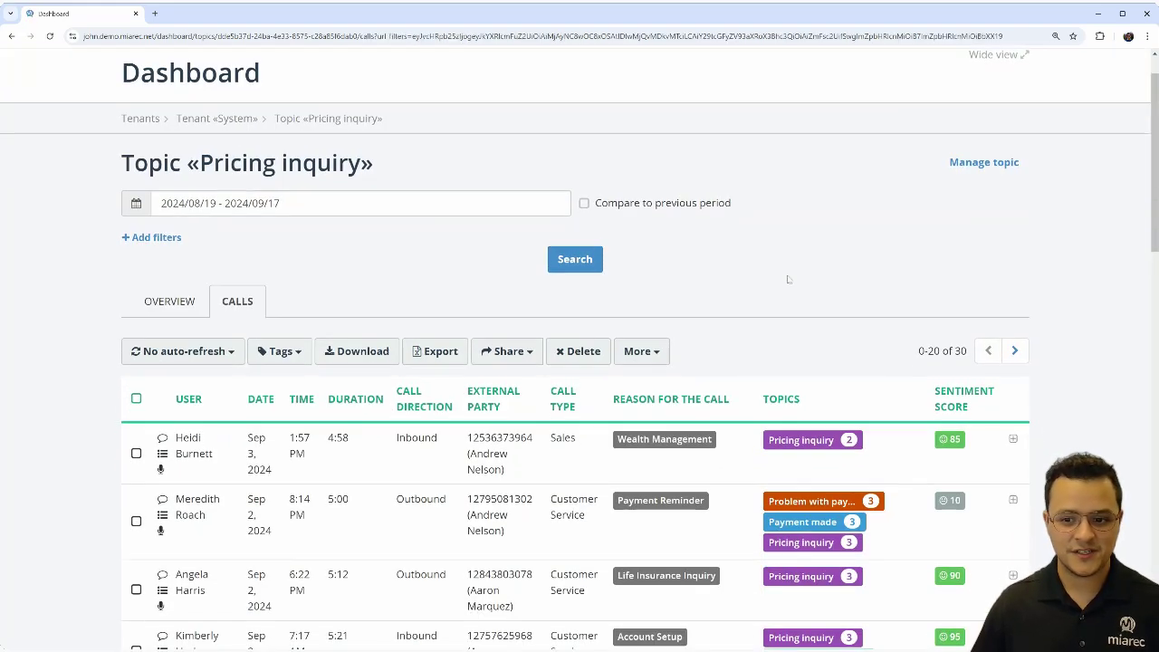
scroll(788, 280, "down", 2)
scroll(901, 103, "down", 1)
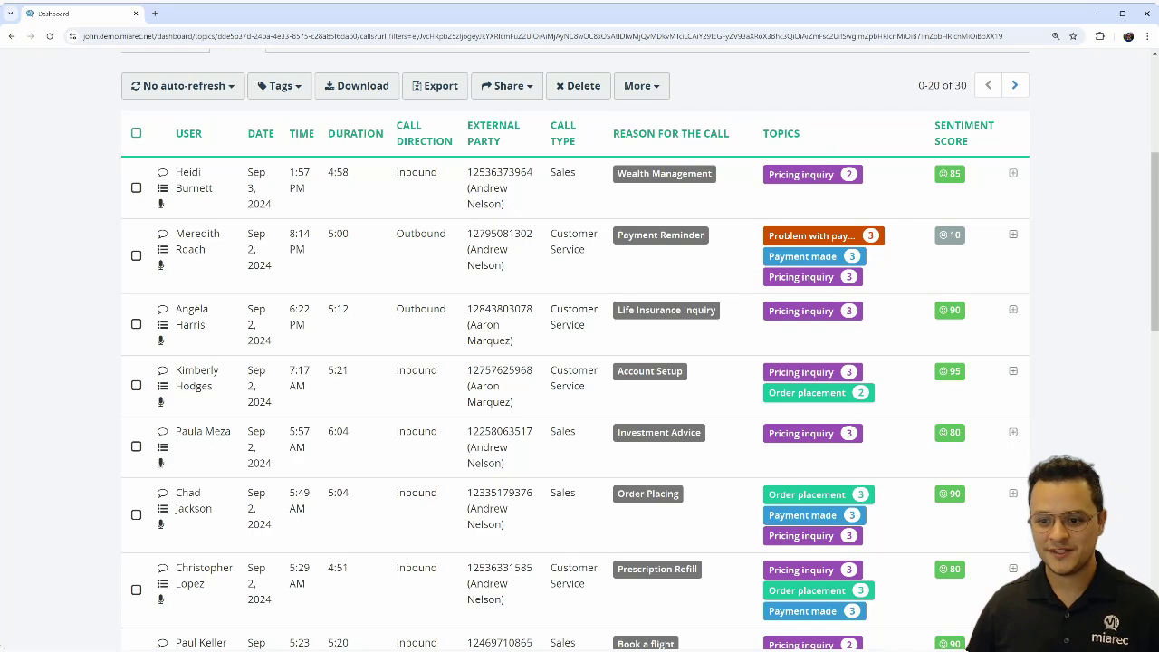
scroll(1066, 185, "down", 2)
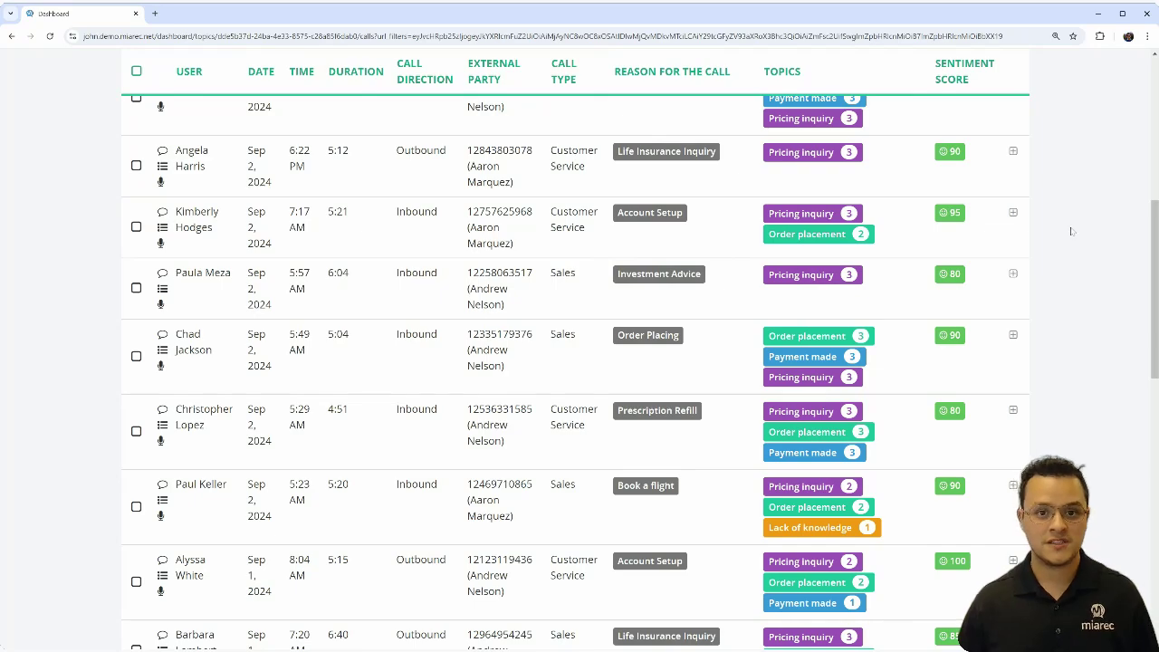
scroll(1078, 233, "down", 2)
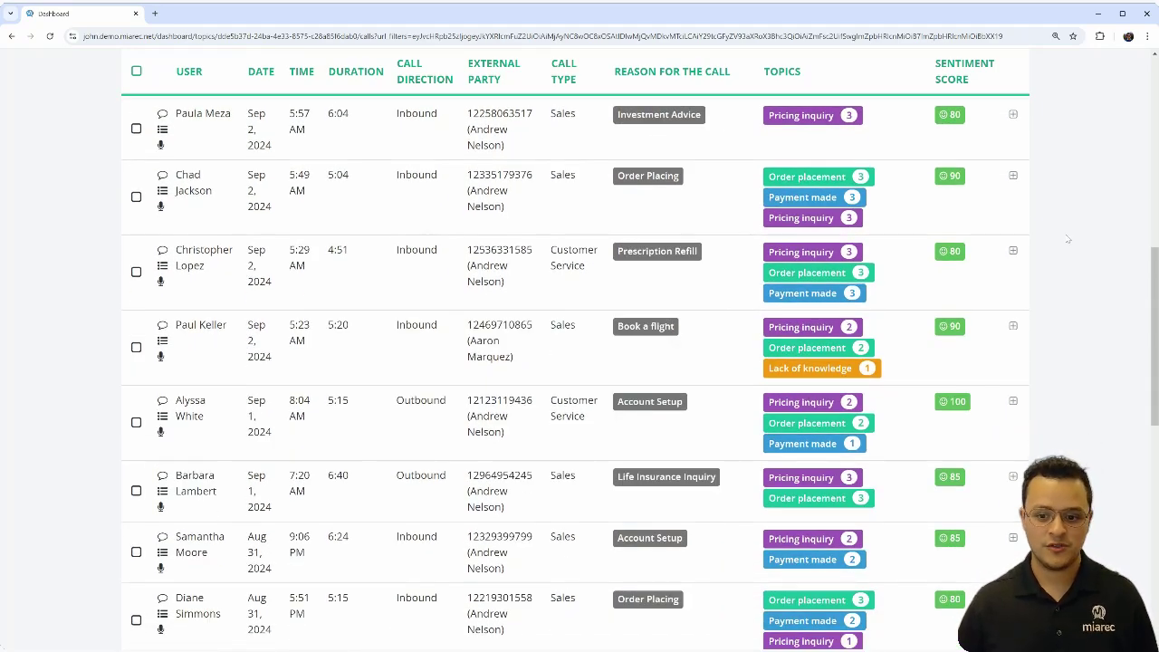
scroll(1068, 236, "down", 1)
scroll(1068, 235, "down", 8)
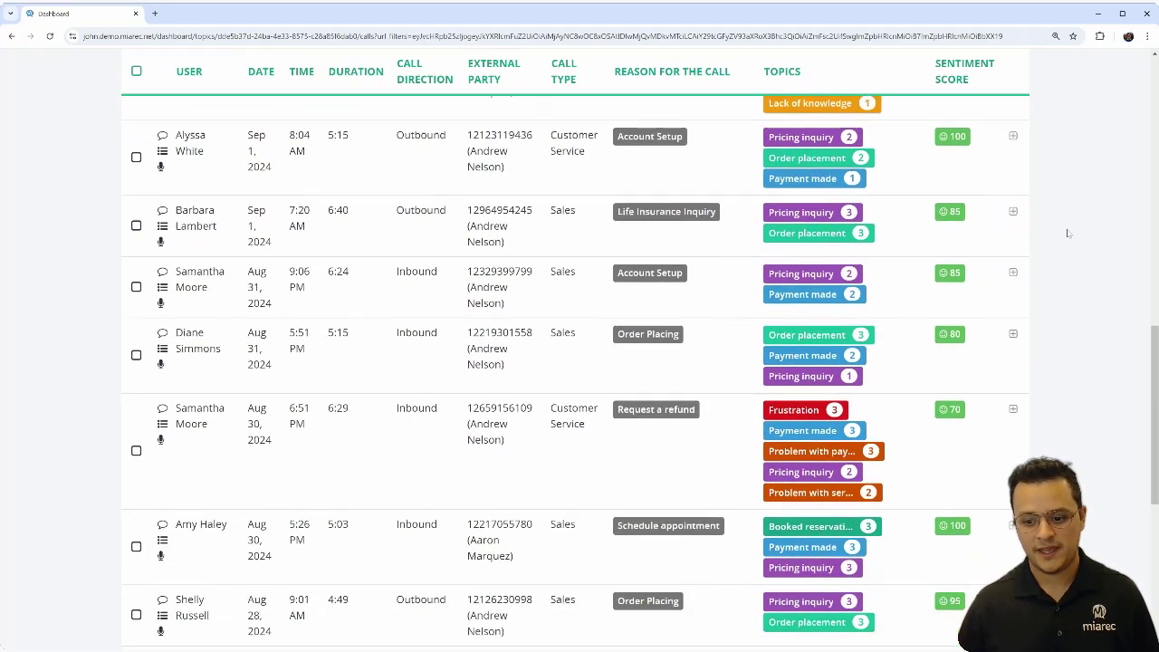
scroll(1070, 234, "down", 1)
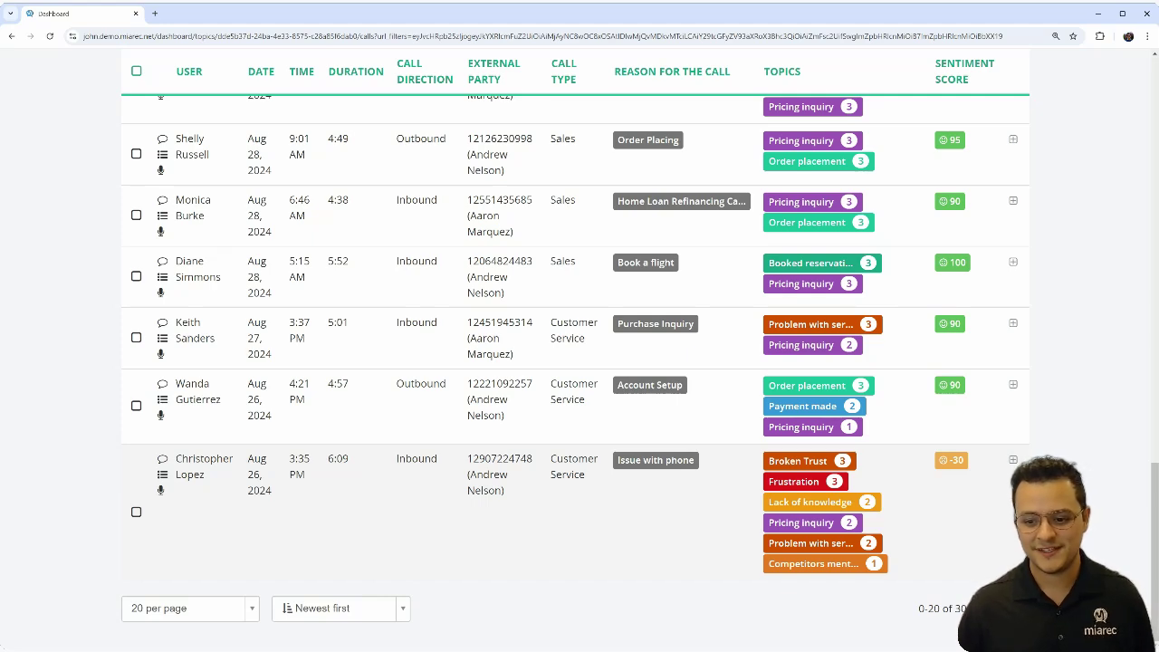
Expand the Aug 26, 2024 inbound "Issue with phone" call and open it in a new window.
left_click(966, 485)
scroll(967, 486, "down", 3)
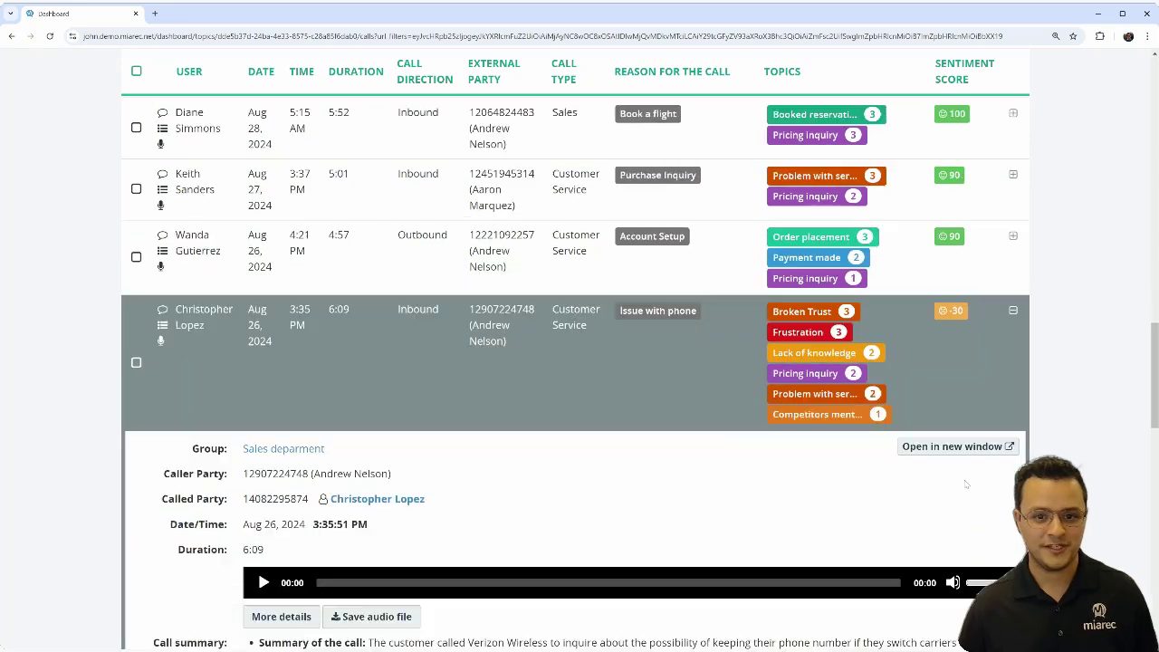
left_click(928, 408)
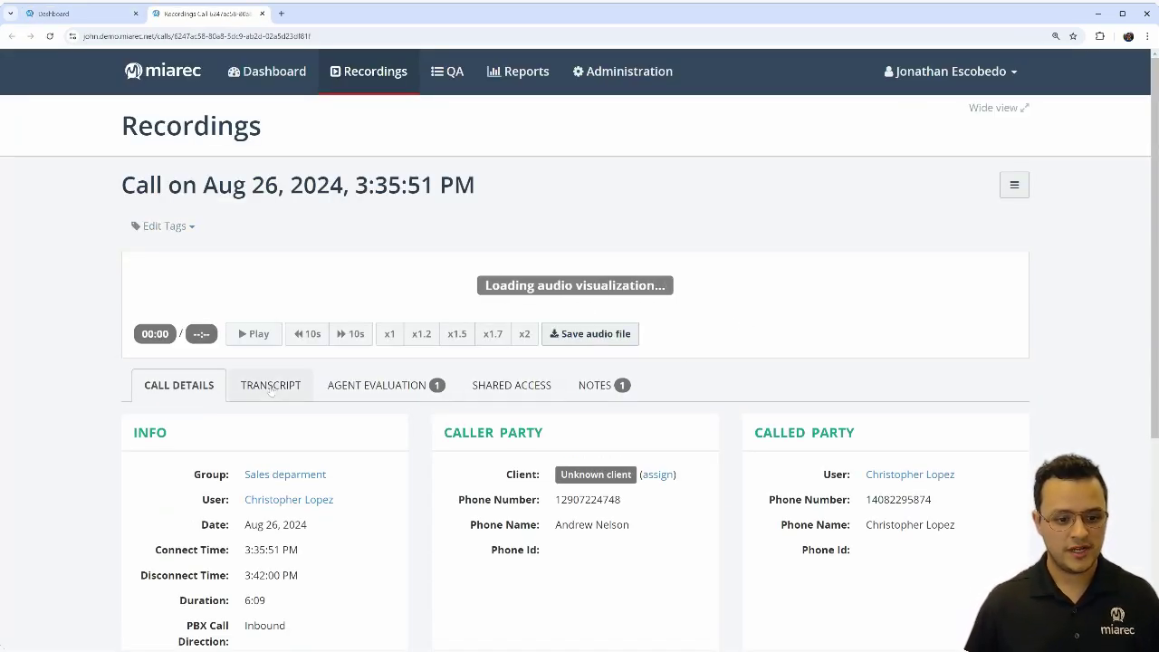
Show the call's transcript view and review the call summary, AI insights and sentiment score sections.
left_click(274, 389)
scroll(311, 247, "down", 2)
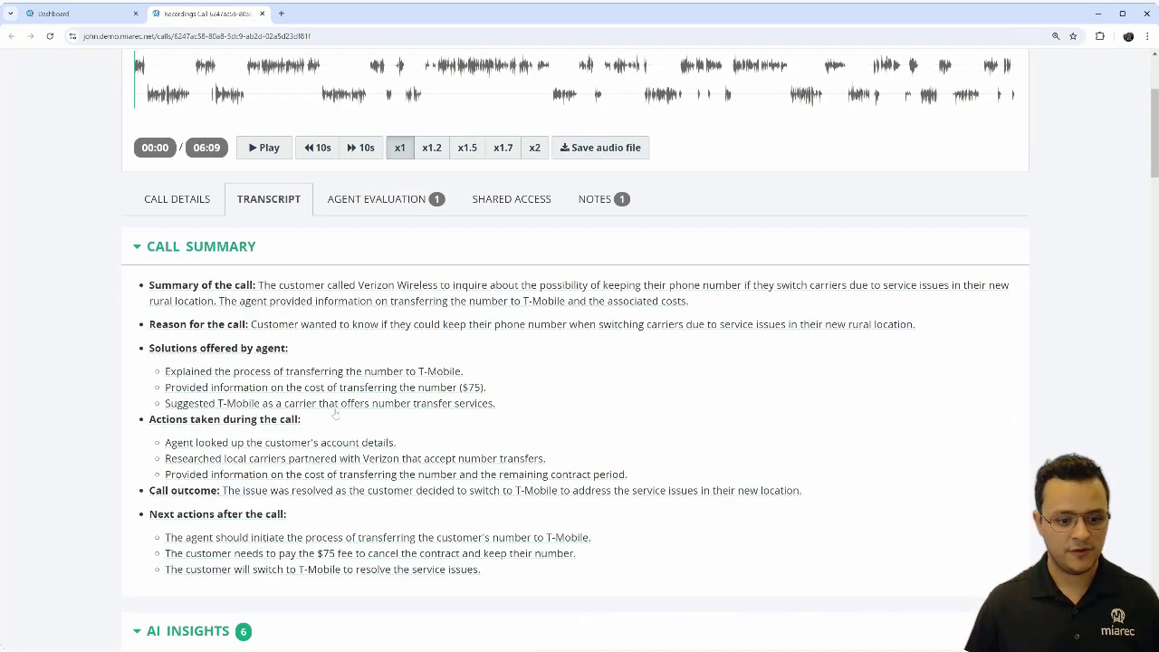
scroll(311, 247, "down", 8)
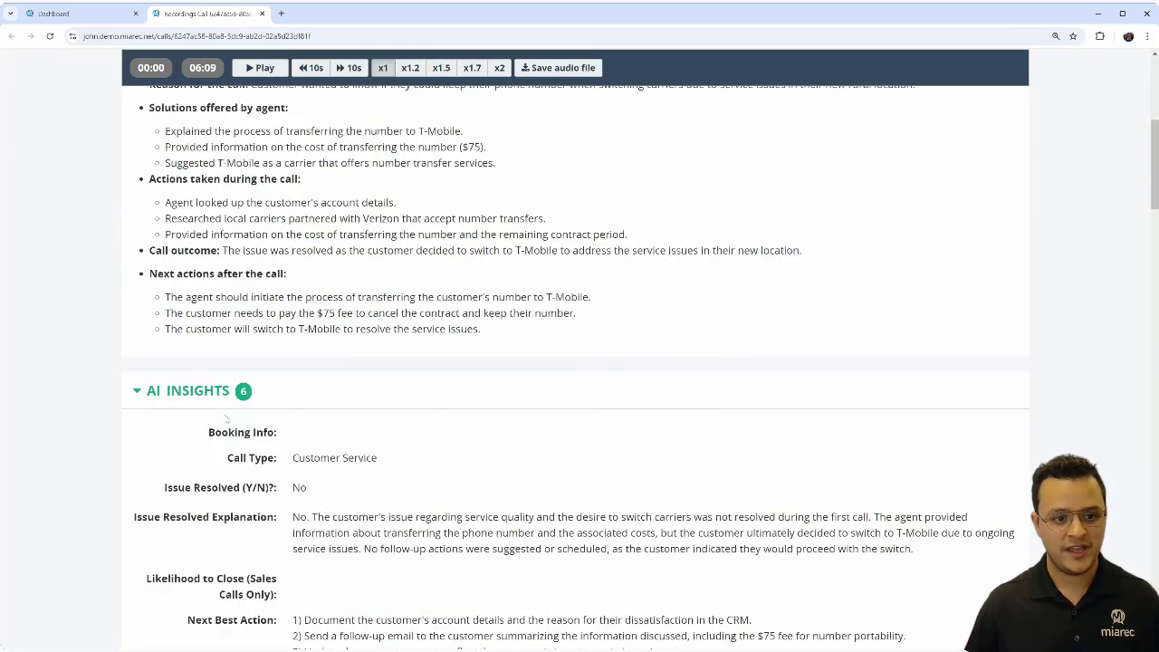
scroll(228, 401, "down", 1)
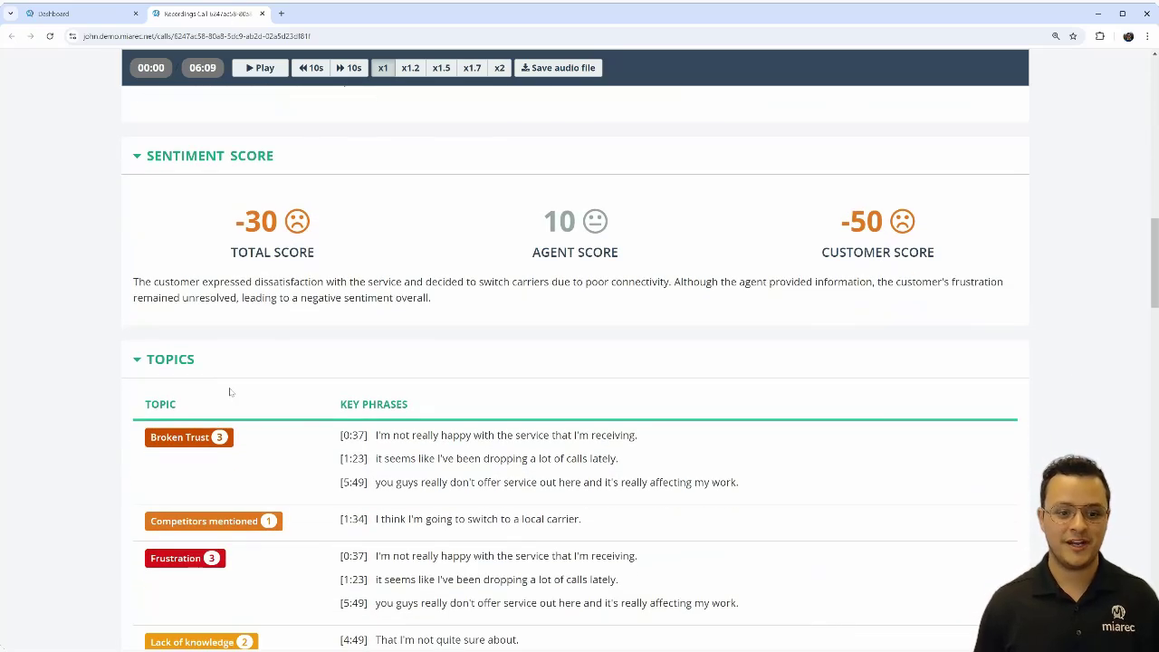
scroll(227, 393, "up", 1)
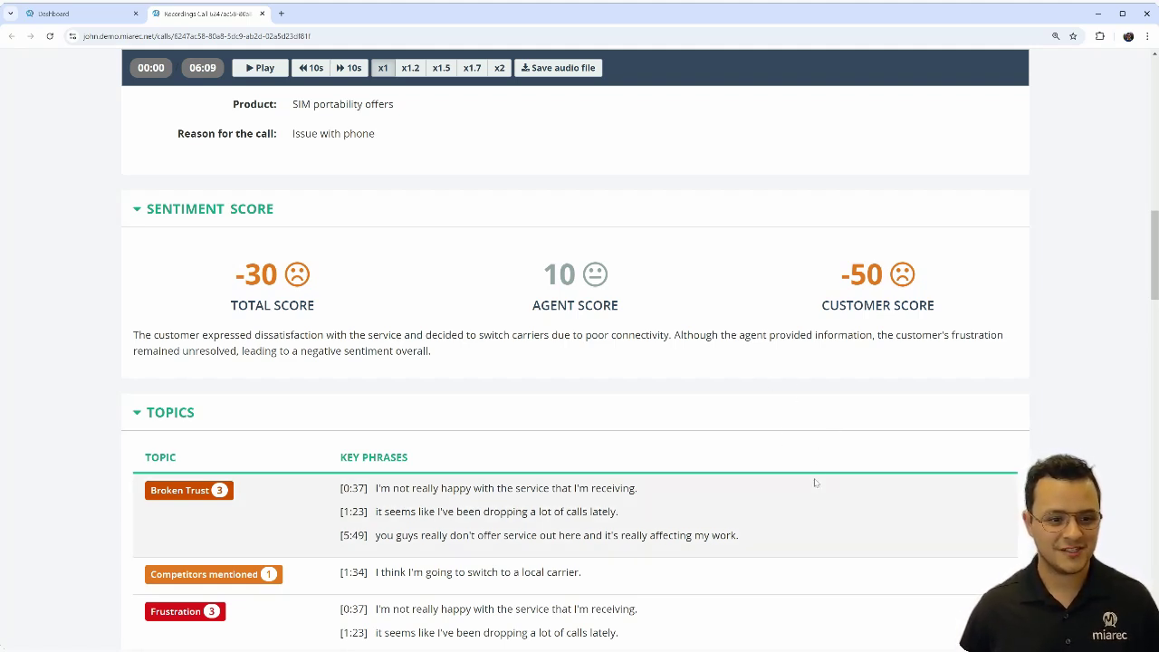
Examine the topic key phrases and the matching highlighted passages throughout the call transcript.
scroll(813, 481, "down", 4)
scroll(805, 429, "down", 4)
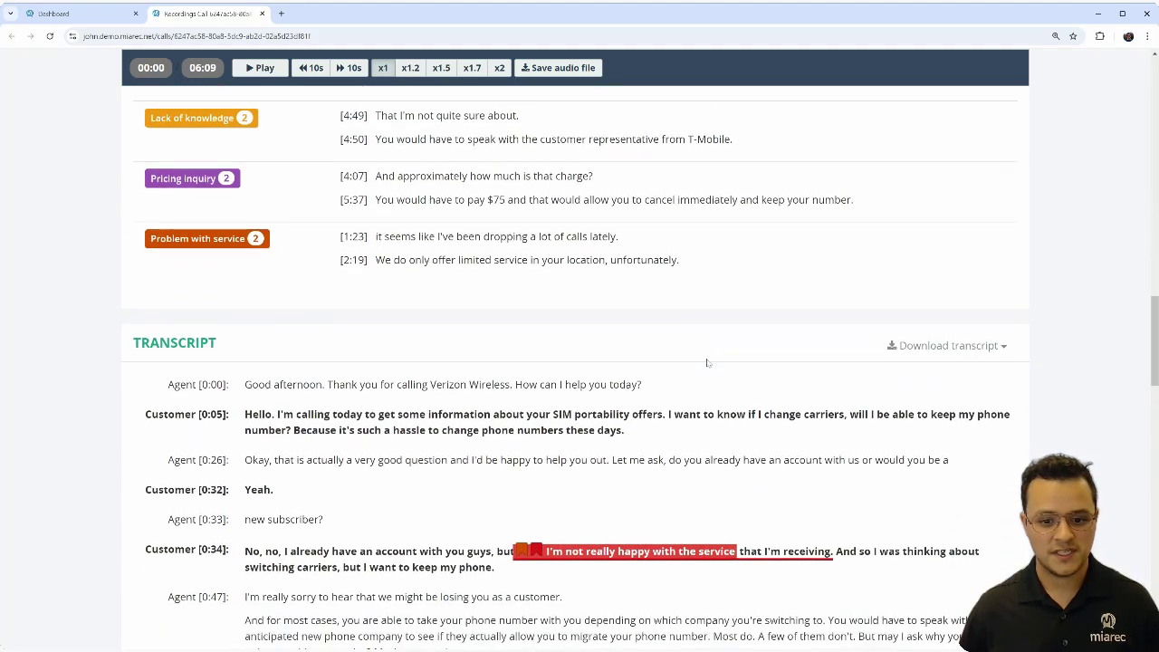
scroll(847, 337, "down", 1)
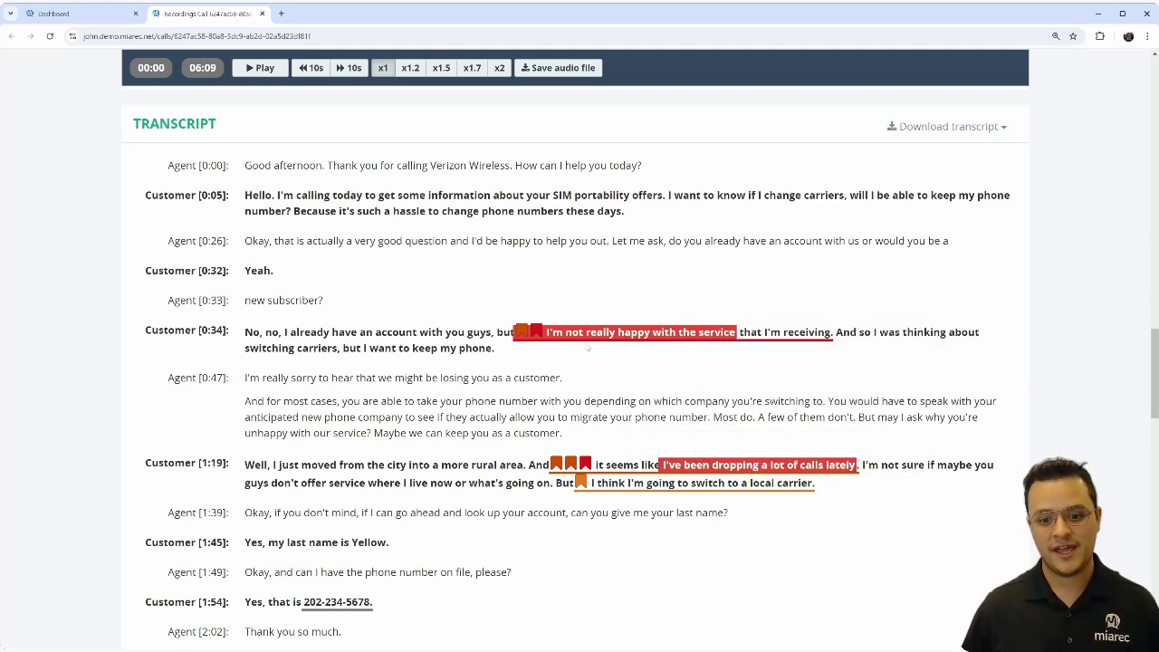
mouse_move(598, 337)
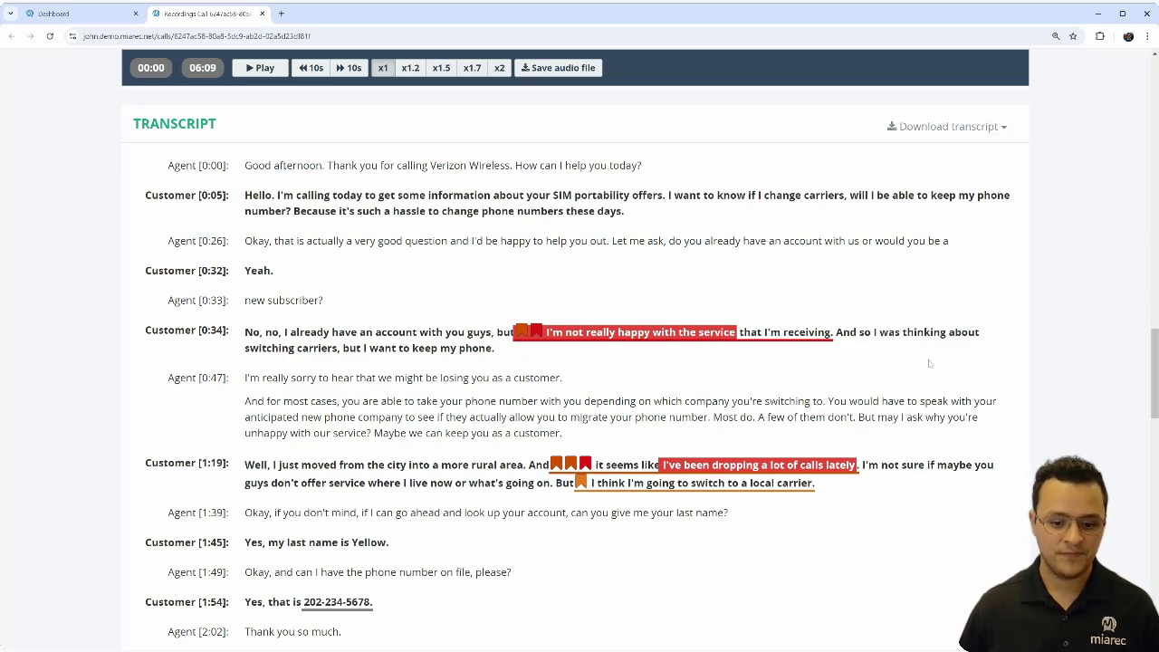
scroll(736, 368, "down", 2)
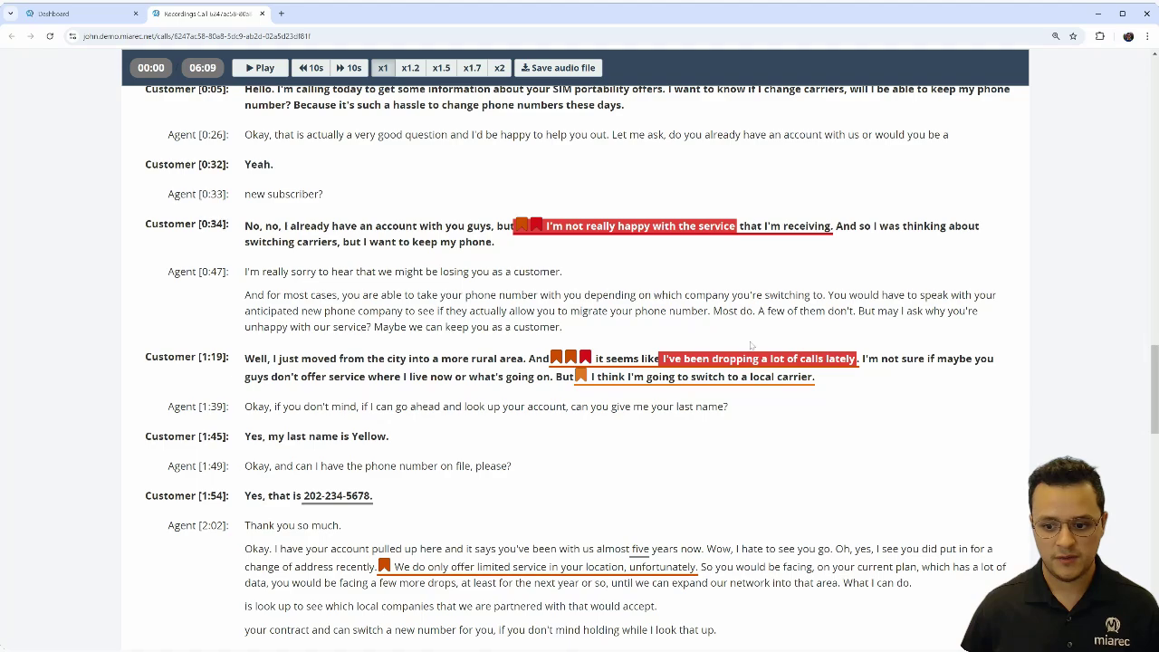
scroll(788, 344, "down", 5)
scroll(906, 363, "down", 8)
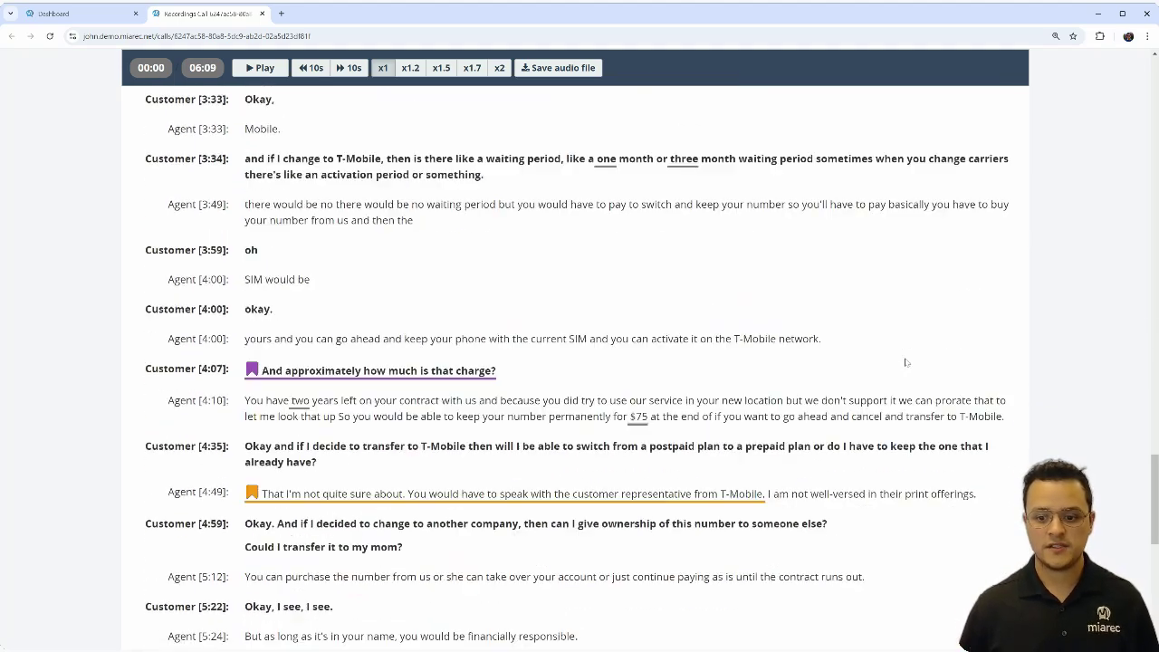
mouse_move(838, 431)
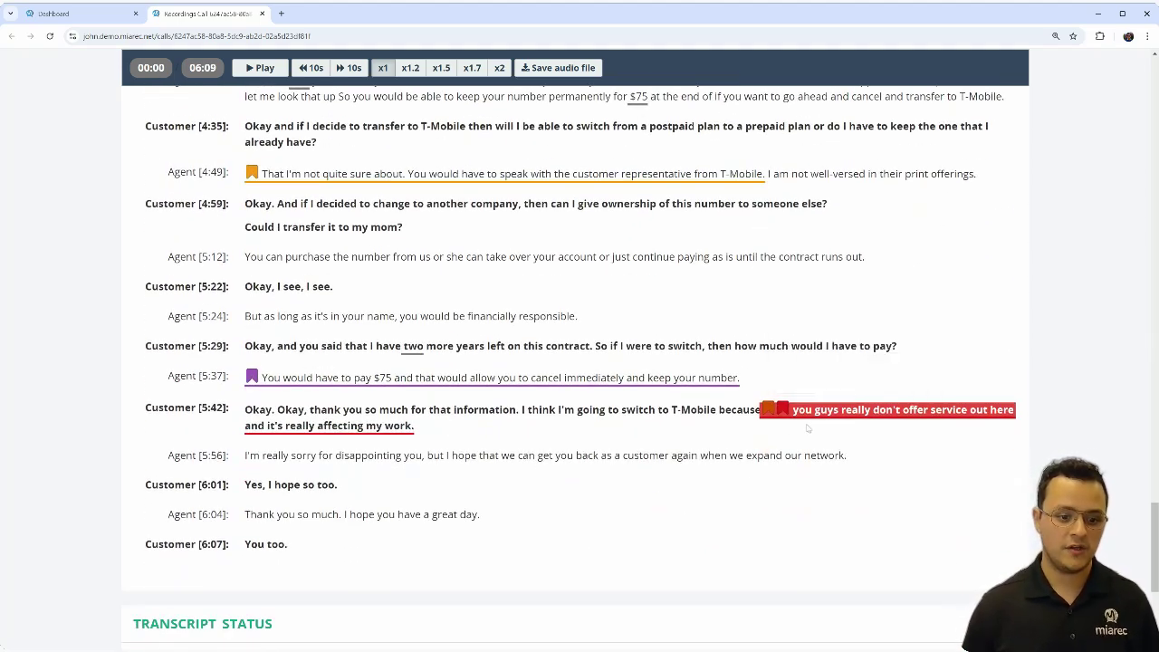